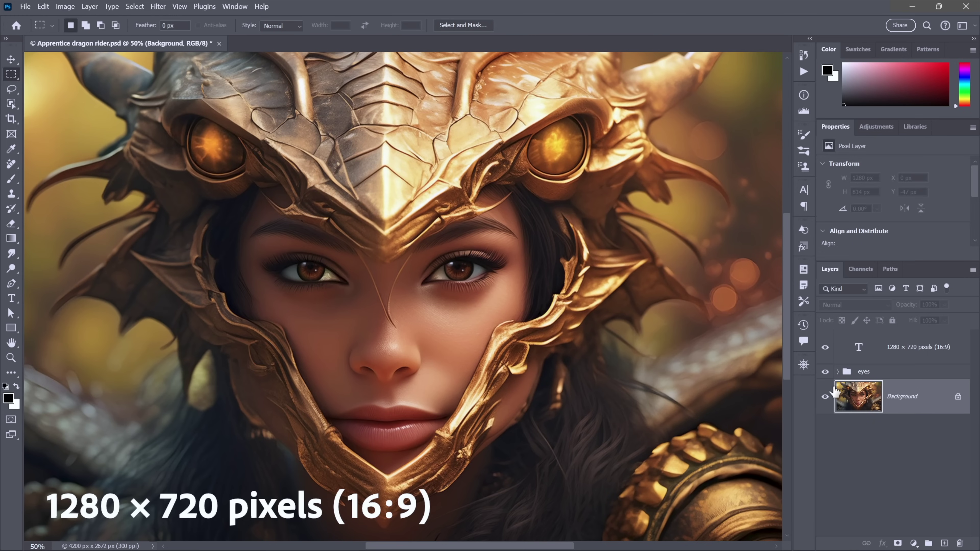
Check the image with the eyes group and the text layer hidden and shown, and display the document dimensions in the status bar
click(825, 372)
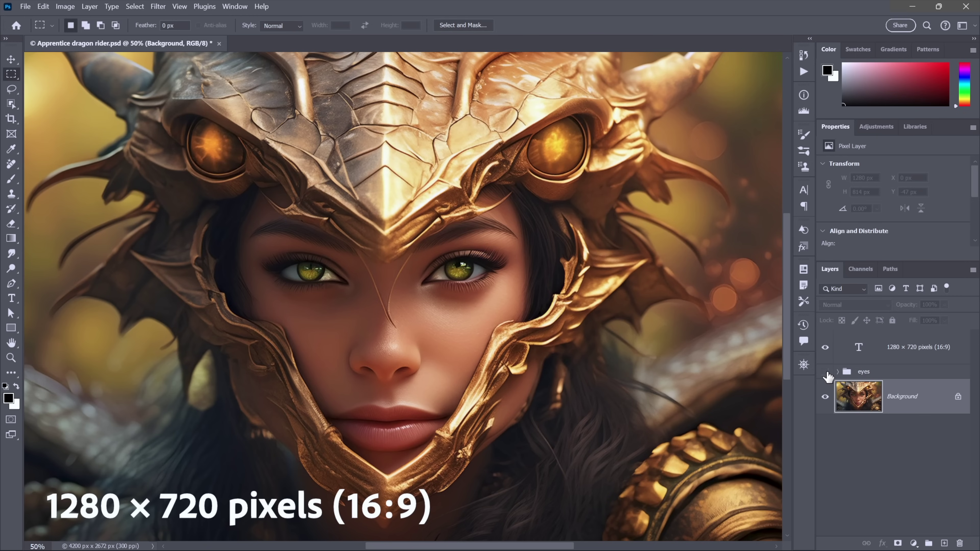
click(826, 373)
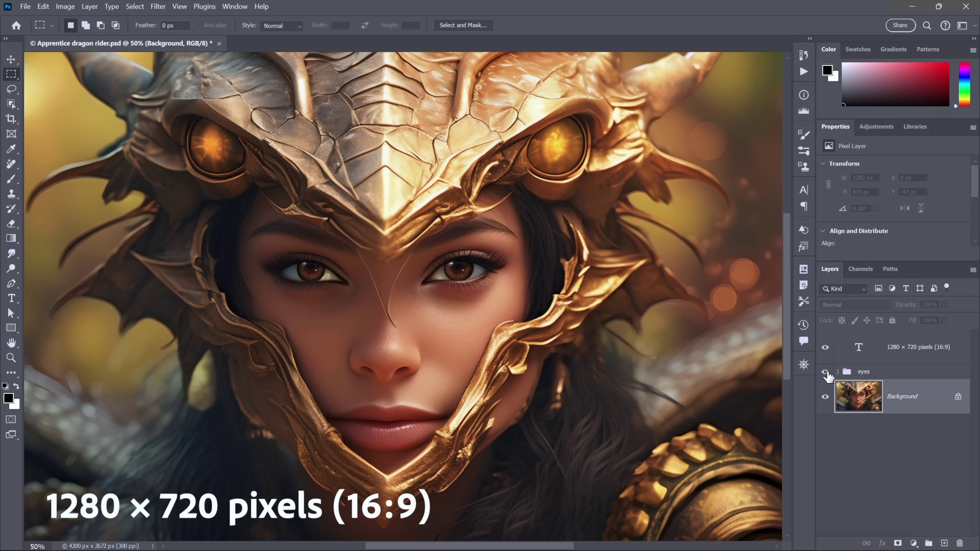
click(826, 347)
click(825, 348)
click(153, 547)
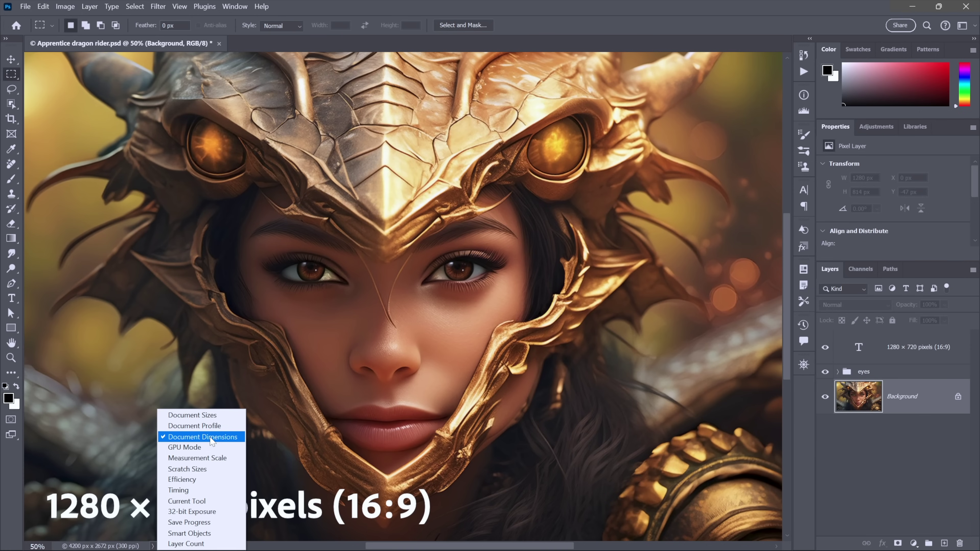
click(211, 441)
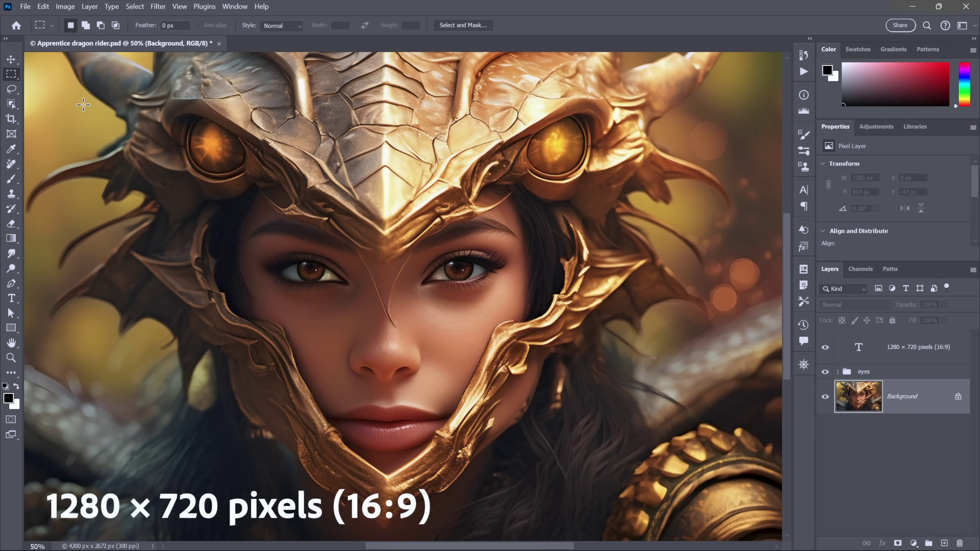
Crop the image to a 16 : 9 ratio with Delete Cropped Pixels turned off
click(14, 121)
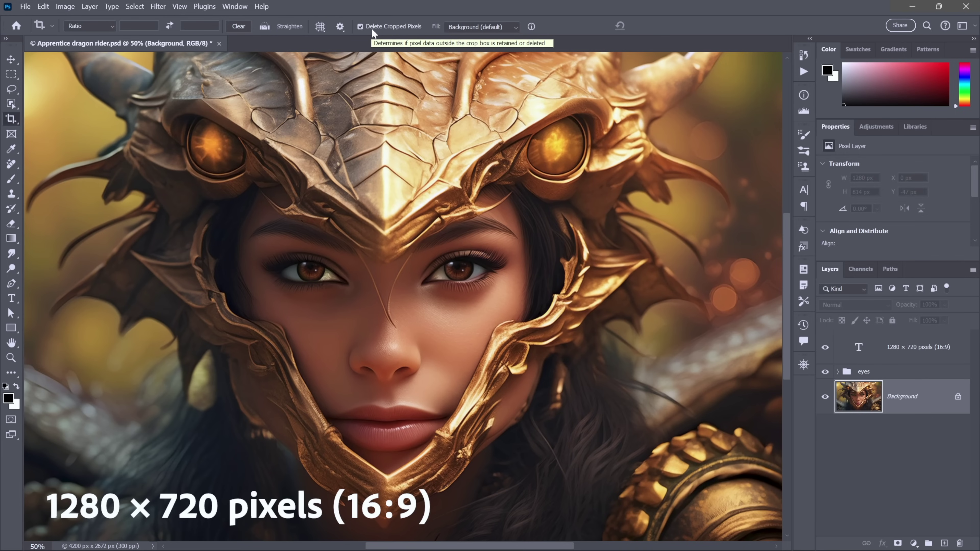
click(361, 27)
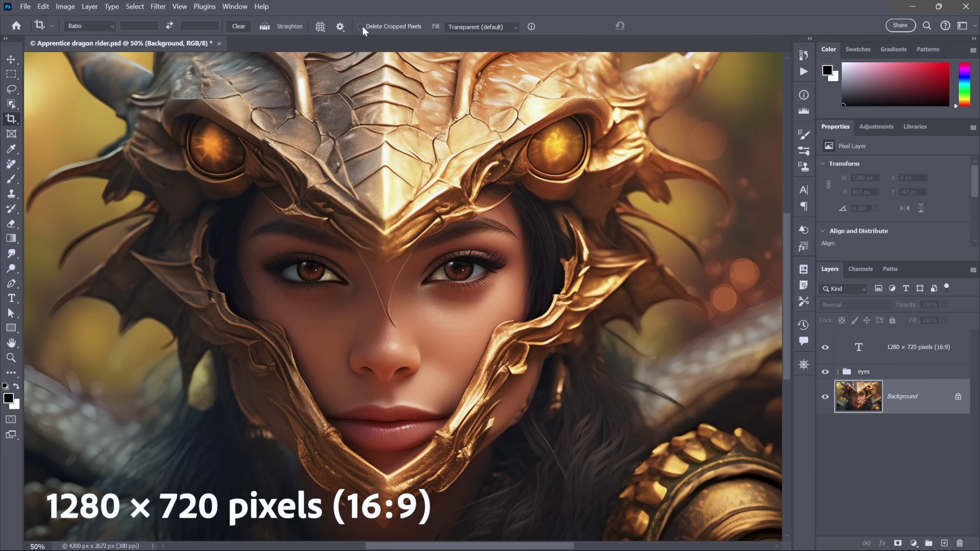
click(88, 32)
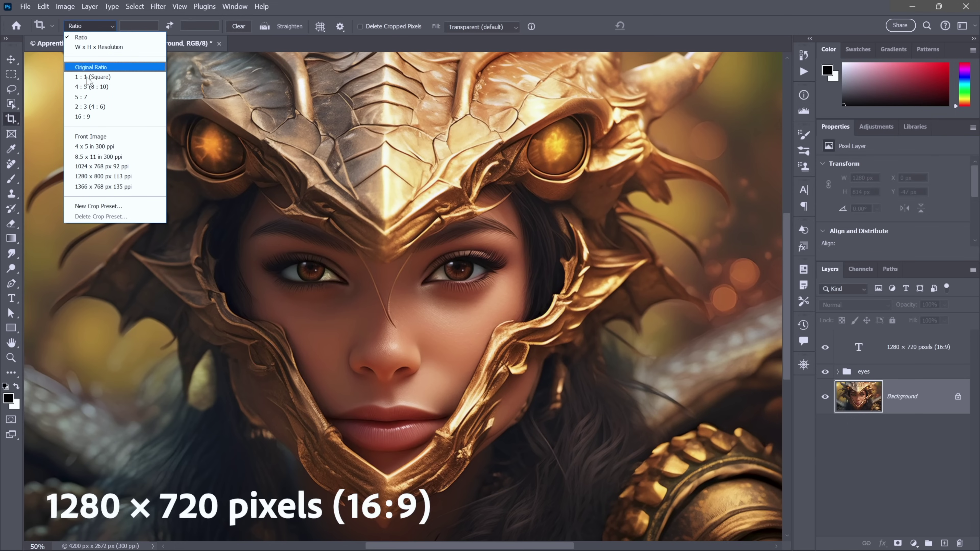
click(99, 120)
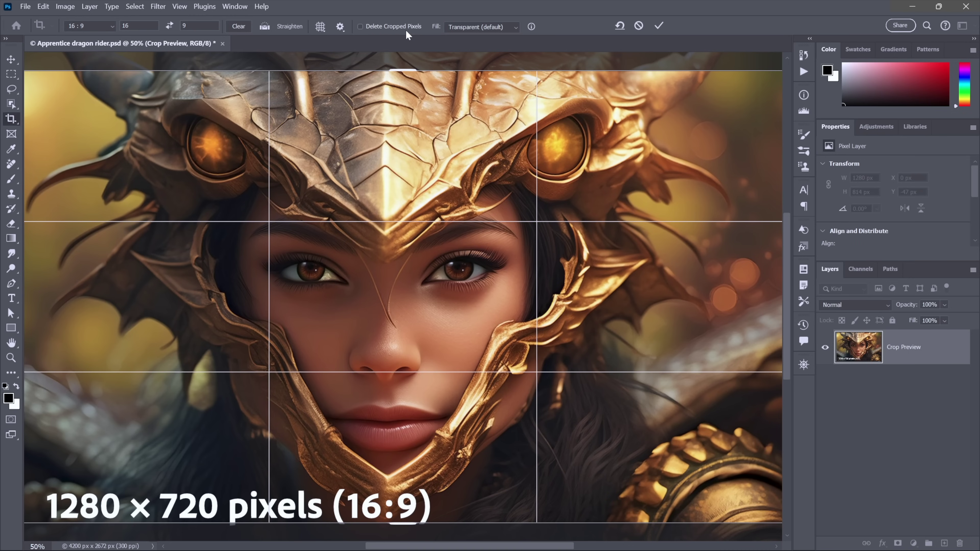
key(Return)
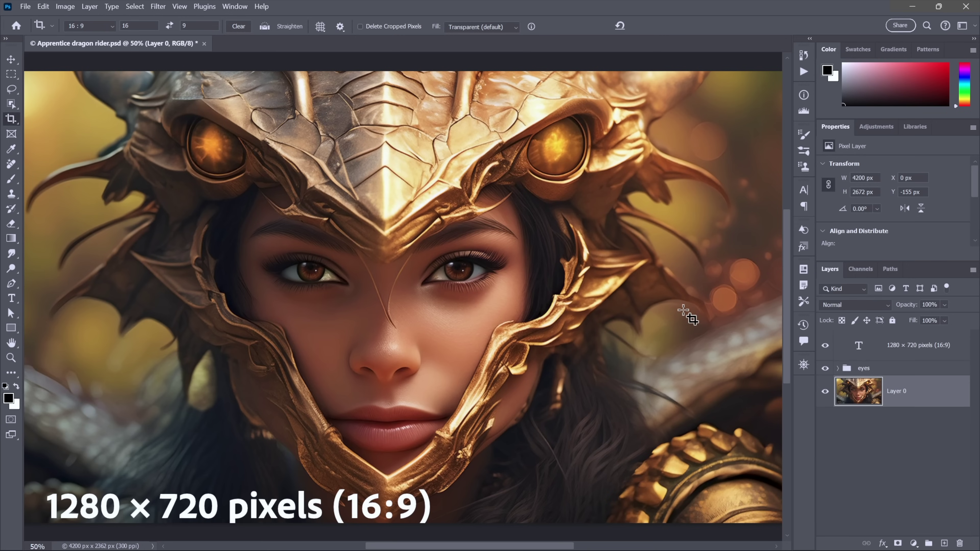
Try moving the image layer within the cropped canvas, and undo both the move and the 16 : 9 crop
key(v)
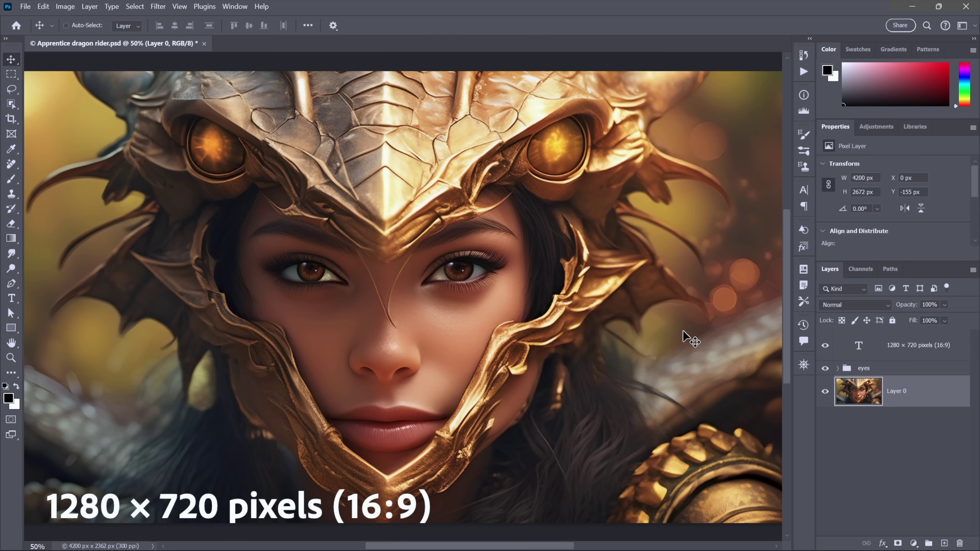
mouse_move(459, 352)
mouse_down()
mouse_move(483, 295)
mouse_move(428, 302)
mouse_move(447, 361)
mouse_move(488, 328)
mouse_move(452, 327)
mouse_move(445, 367)
mouse_move(503, 361)
mouse_move(462, 322)
mouse_move(448, 356)
mouse_up()
key(ctrl)
key(ctrl+z)
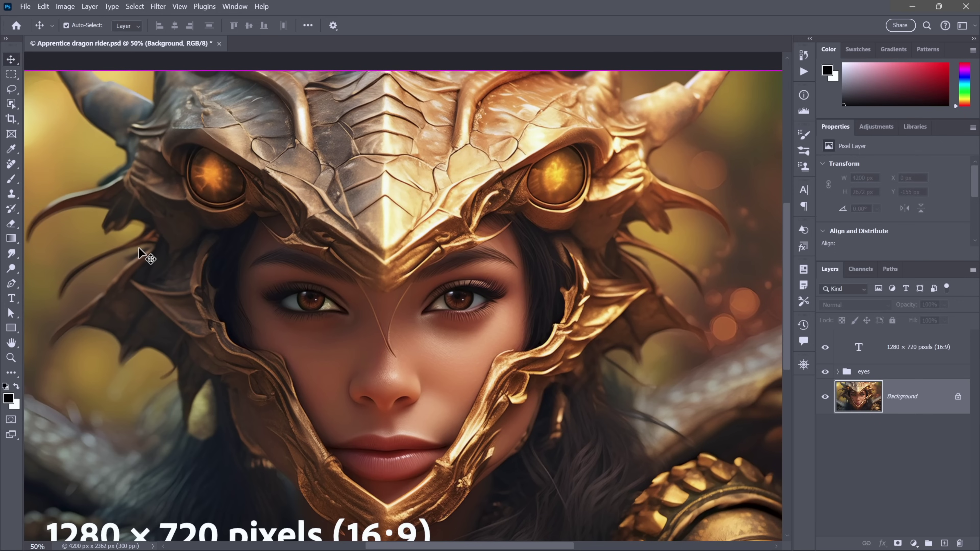
scroll(139, 247, down, 1)
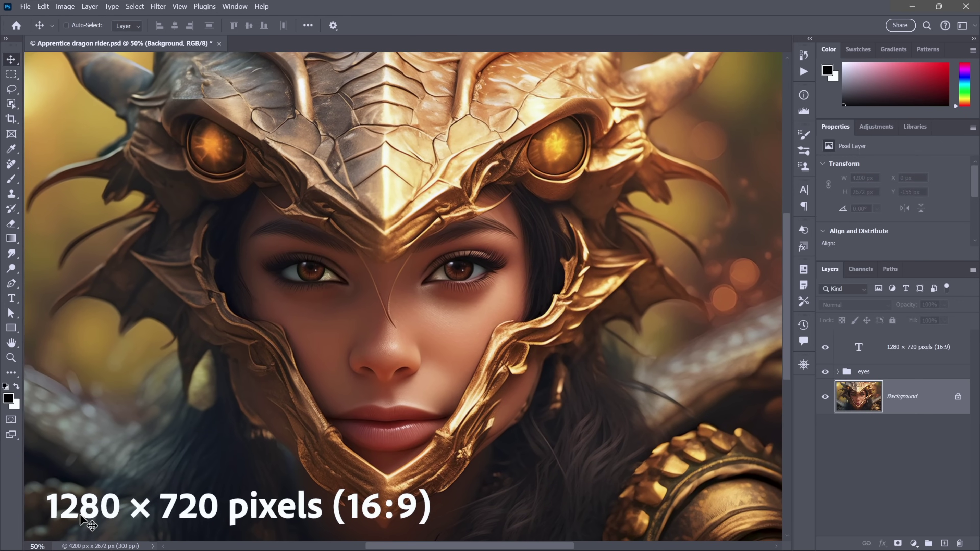
ctrl+click(89, 517)
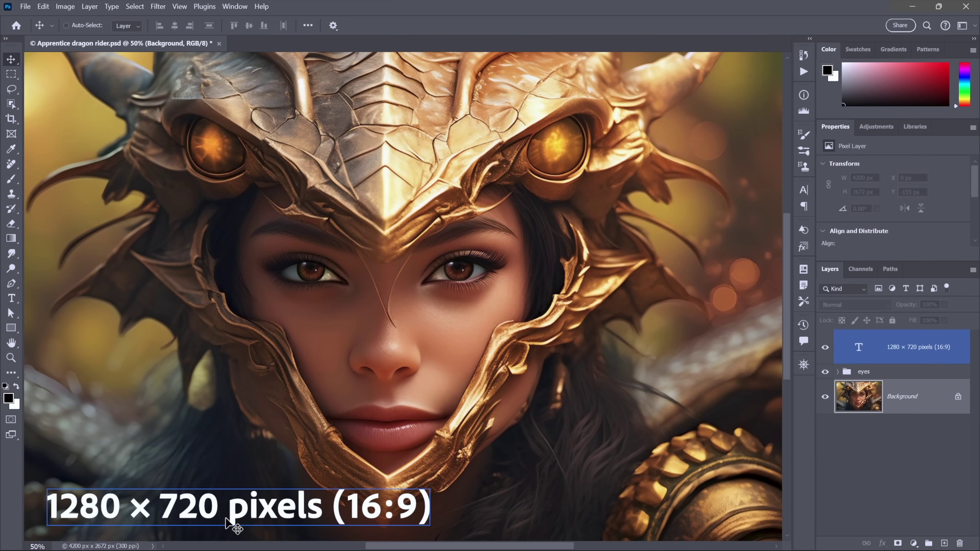
key(m)
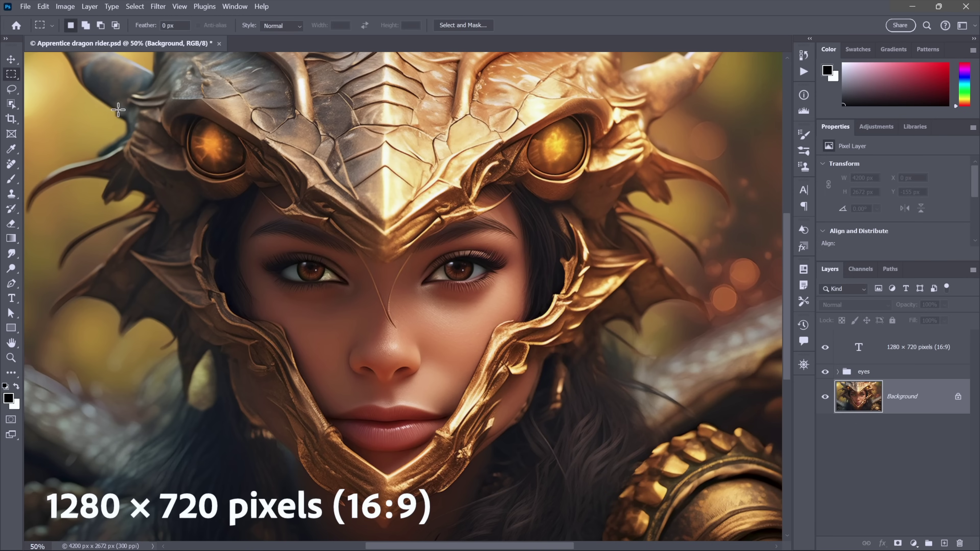
Crop the image to 1280 × 720 px with the resolution left blank, adapting the 1280 x 800 px crop preset
click(12, 119)
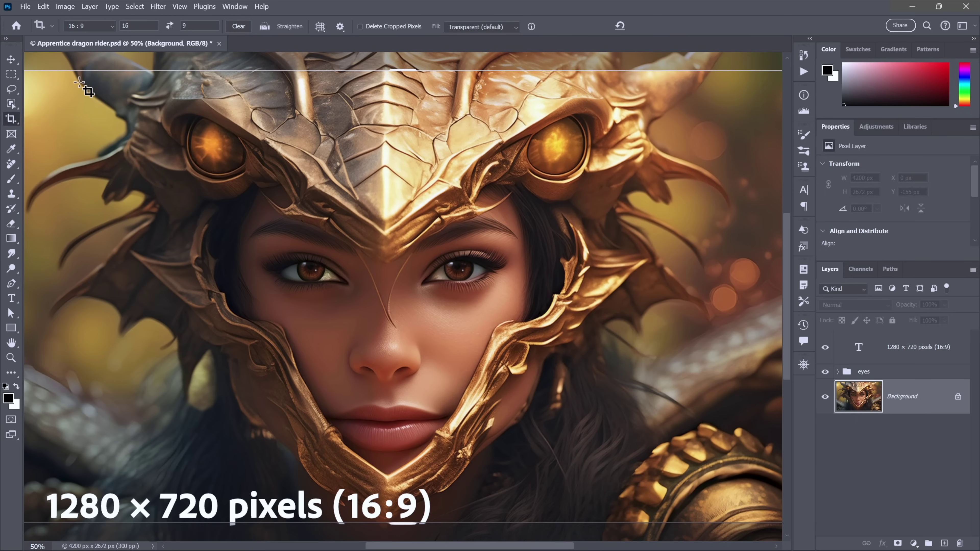
click(98, 28)
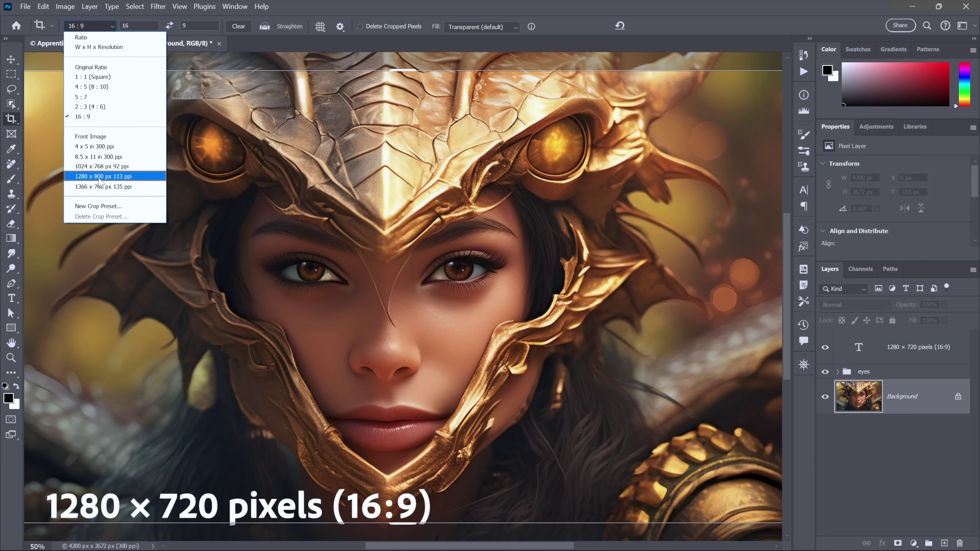
click(116, 178)
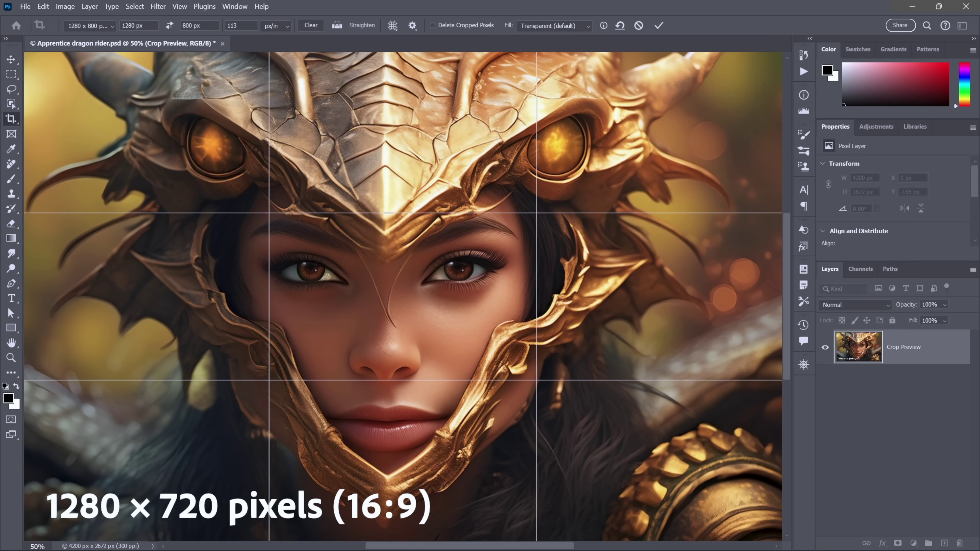
key(BackSpace)
click(221, 25)
text(720)
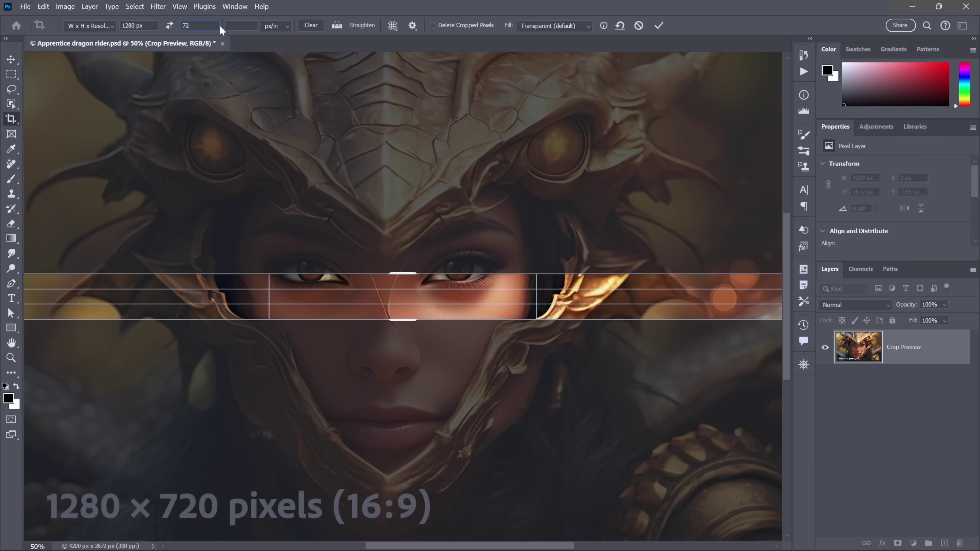
key(Tab)
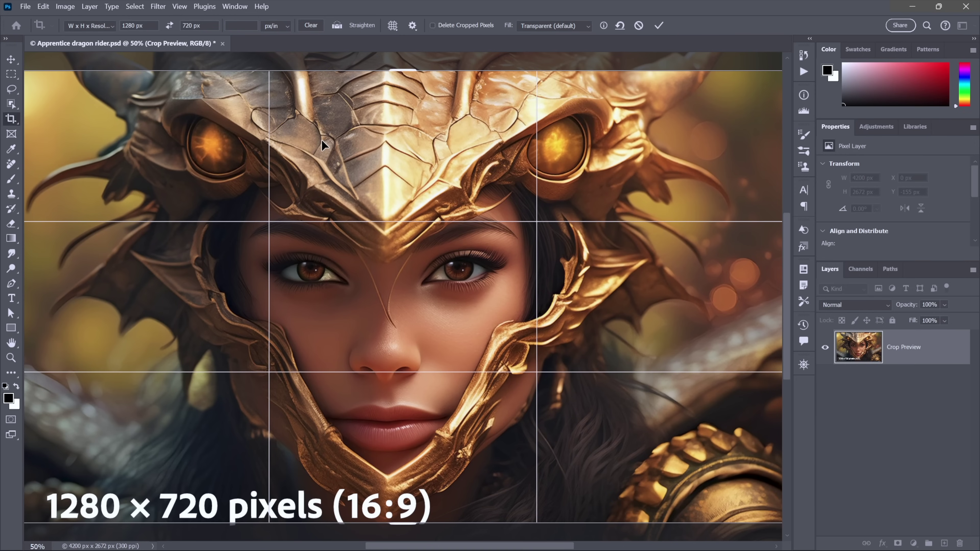
key(Return)
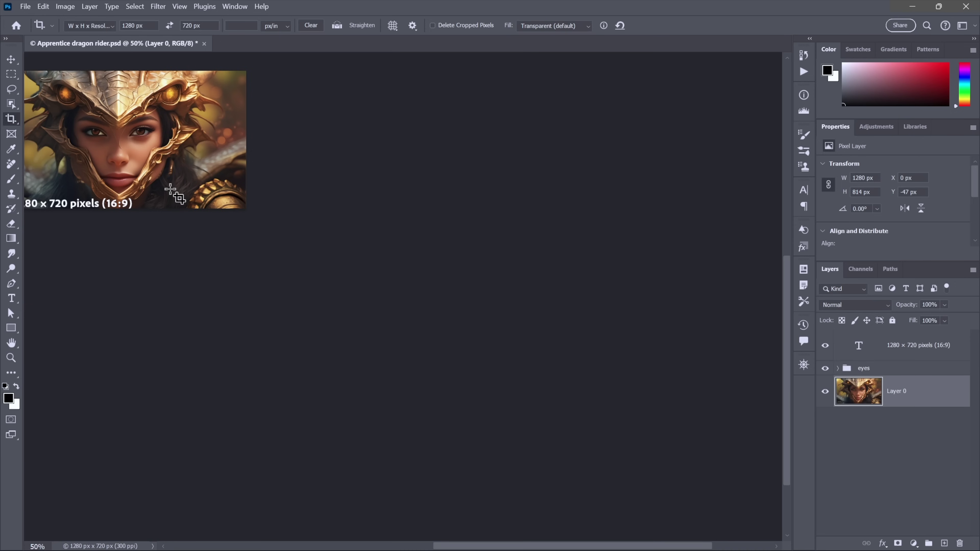
Undo the crop to 1280 × 720 px
key(ctrl)
key(ctrl+z)
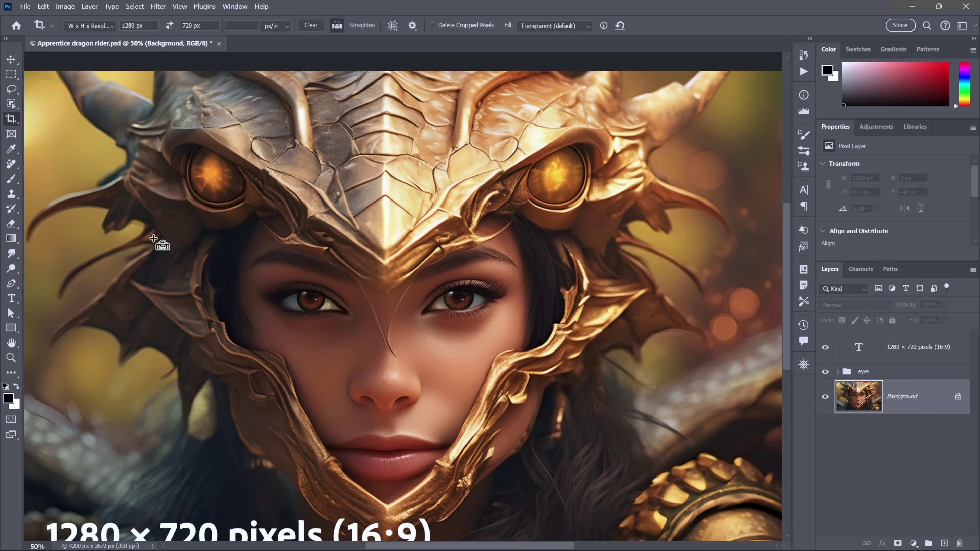
scroll(154, 240, down, 2)
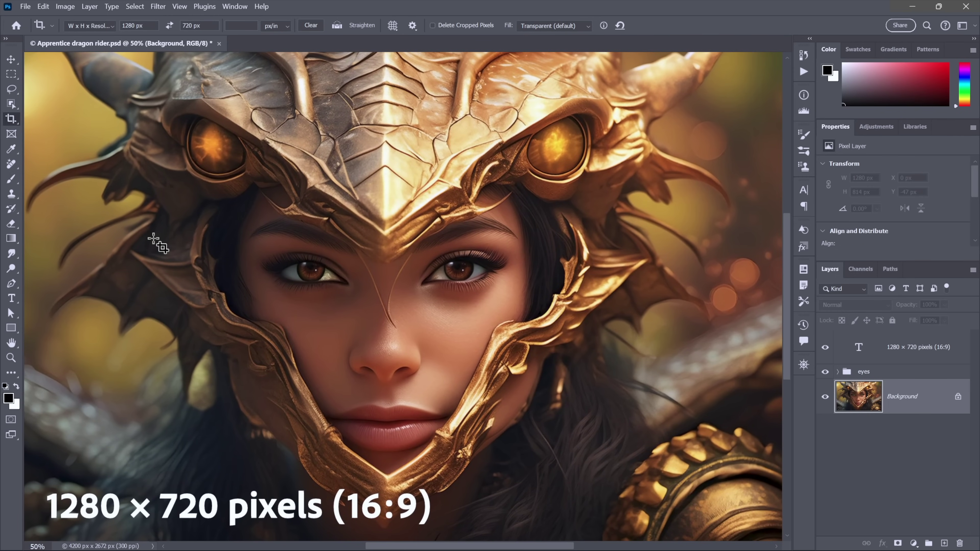
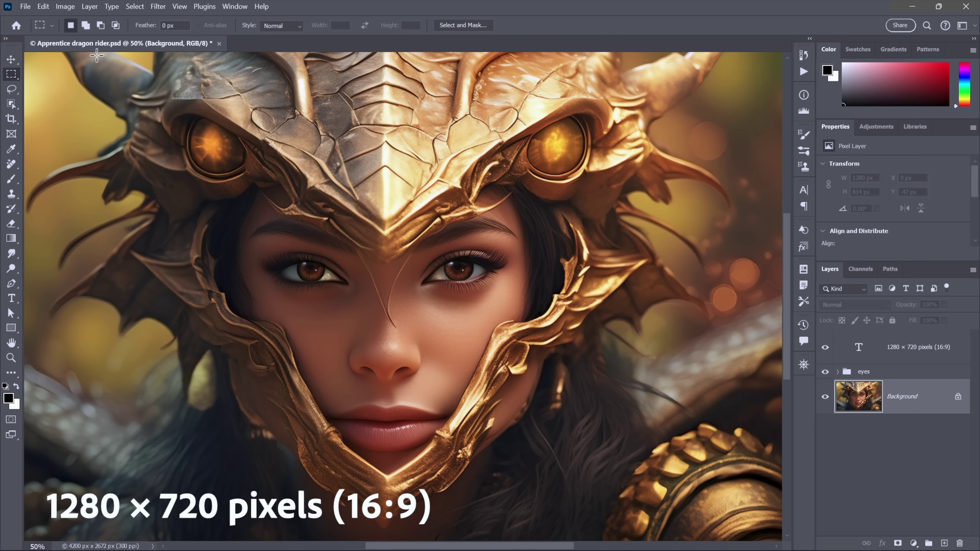
Try to set the canvas size to 1280 × 720 pixels while the image is still a locked Background layer
click(62, 6)
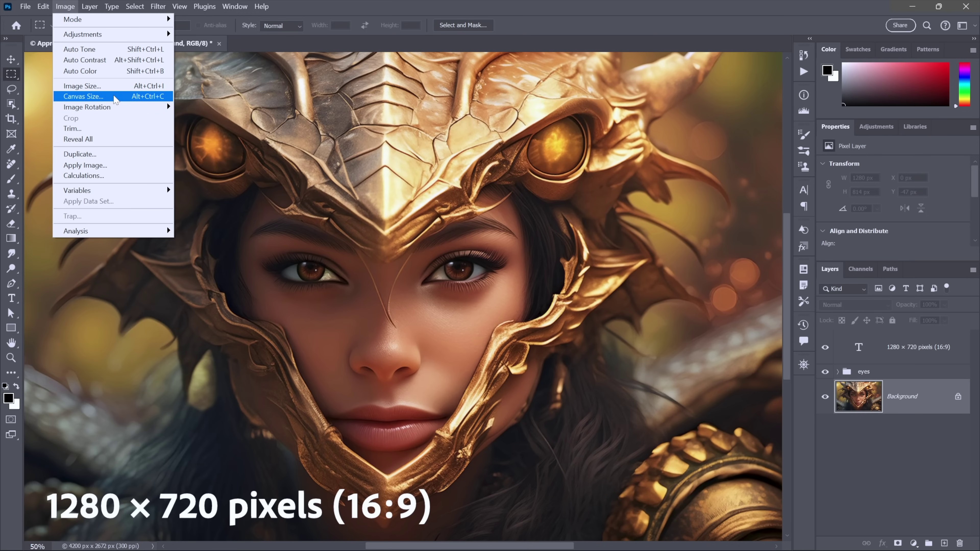
click(113, 97)
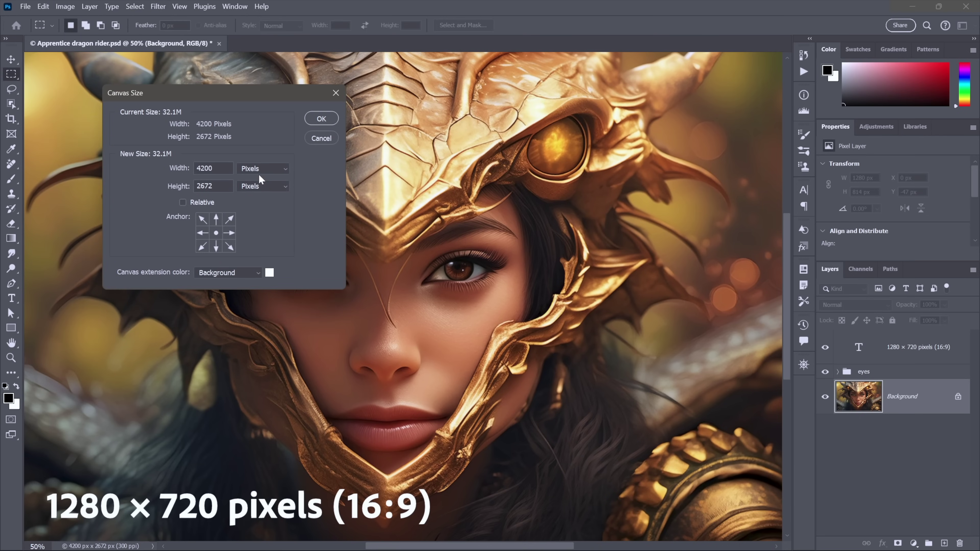
click(260, 170)
key(Return)
click(214, 168)
text(1280)
key(Tab)
text(720)
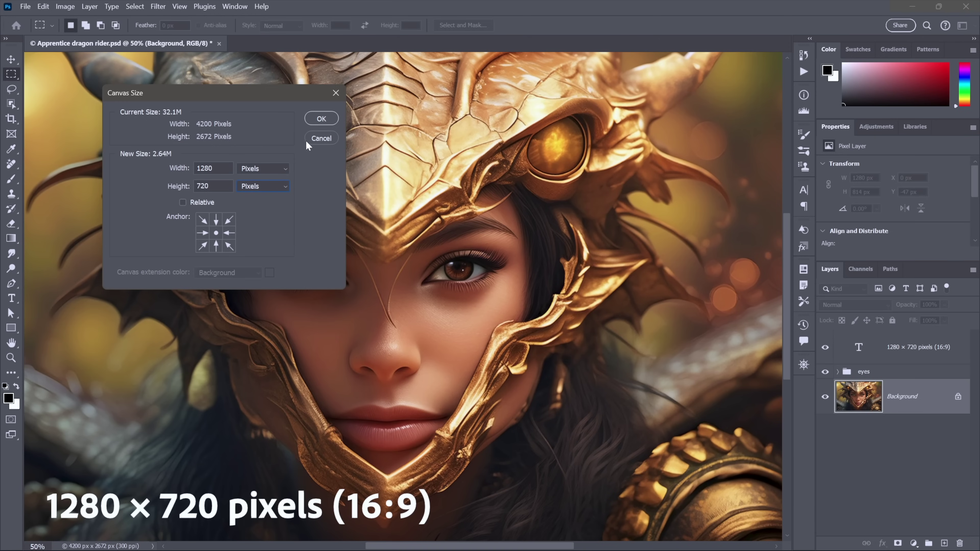
click(321, 117)
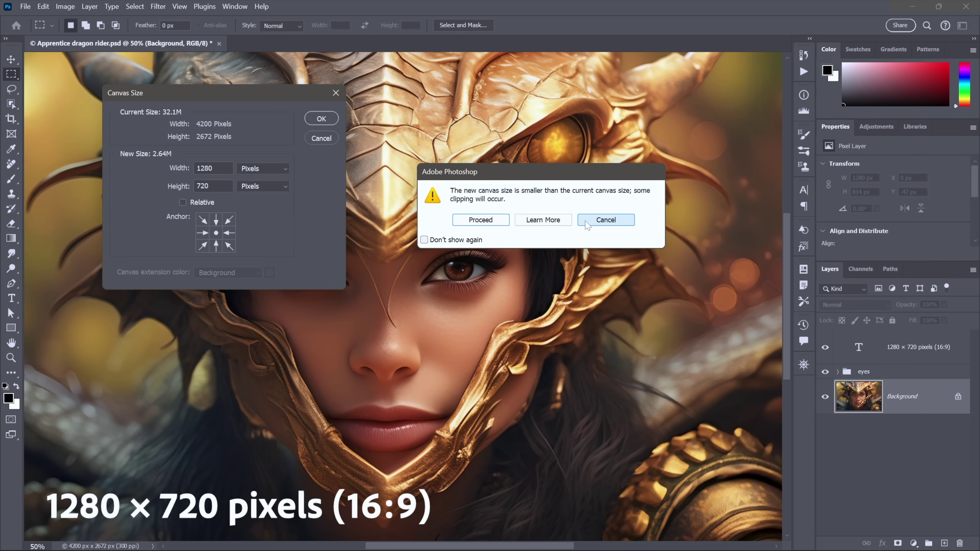
click(609, 223)
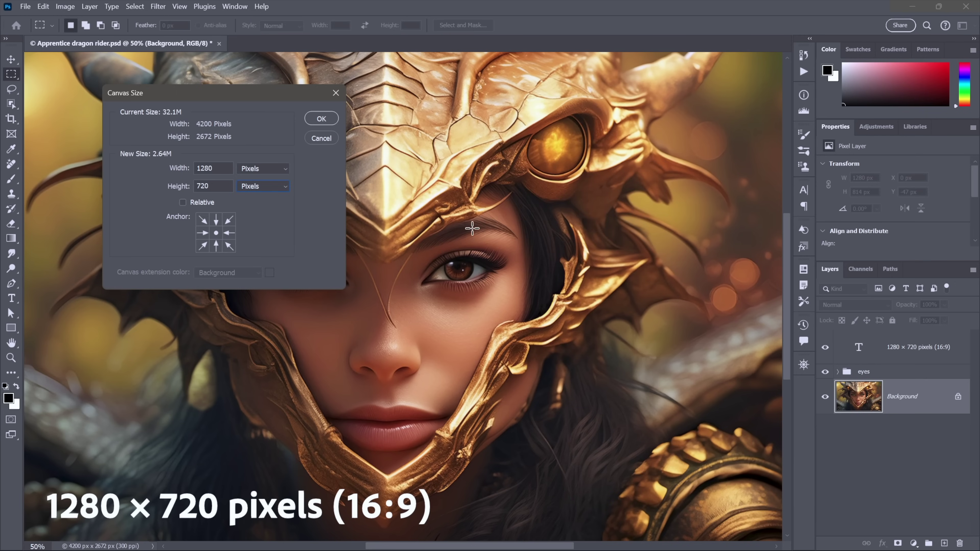
click(313, 138)
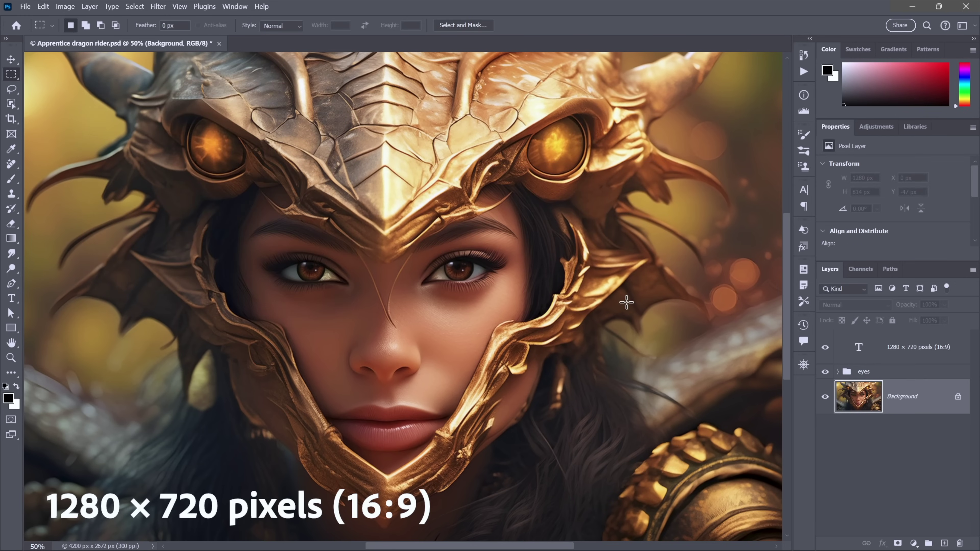
Convert the Background into a regular layer named "firefly"
double_click(905, 413)
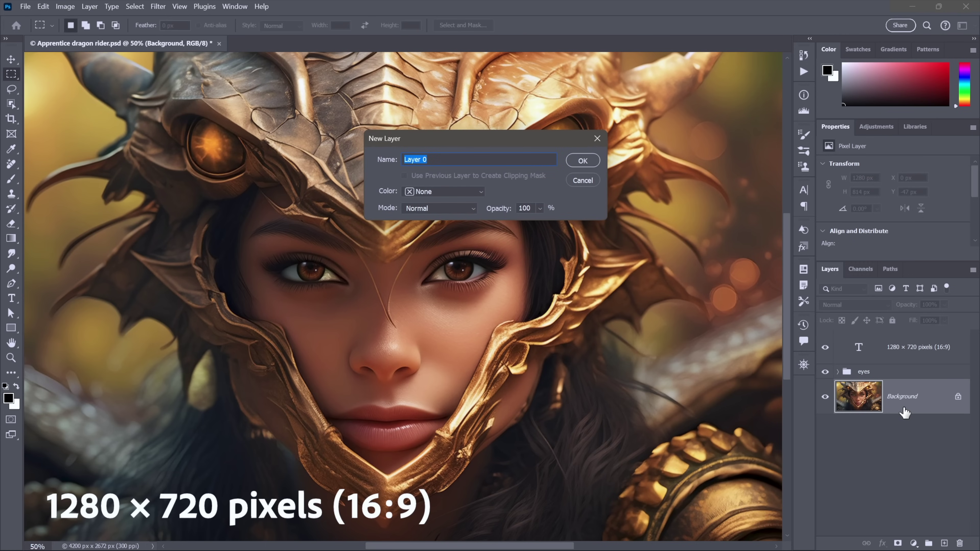
text(firefly)
click(593, 162)
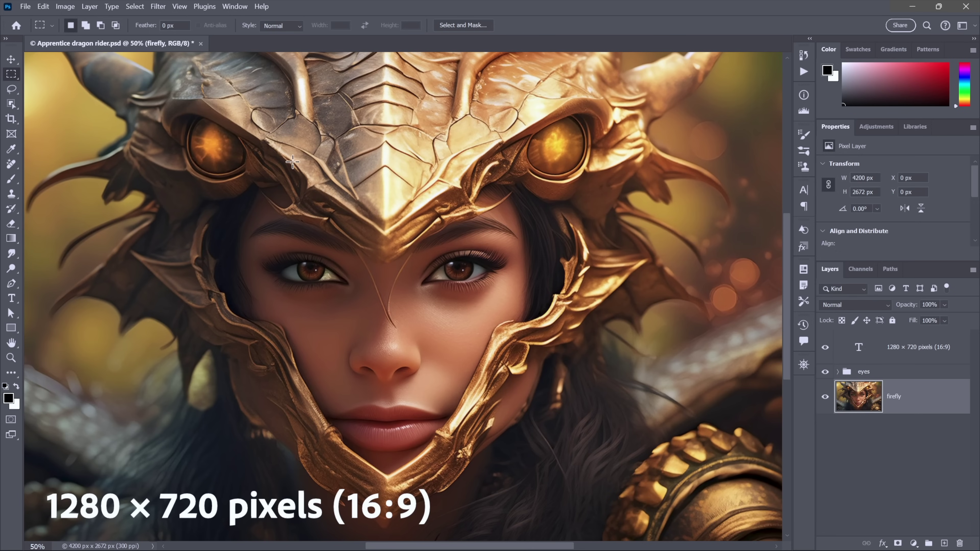
Enter a new canvas size of 1280 × 720 pixels, but back out before any clipping is applied
click(67, 8)
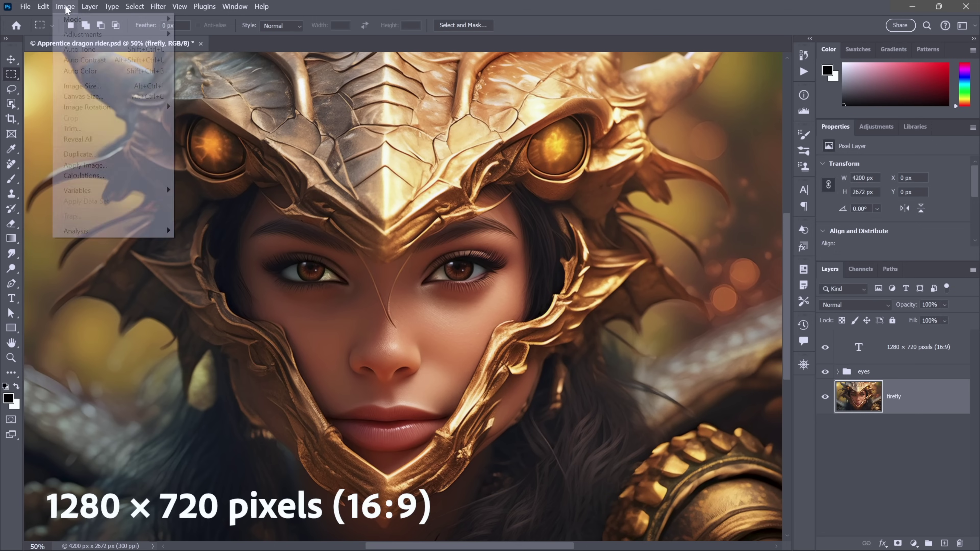
click(111, 99)
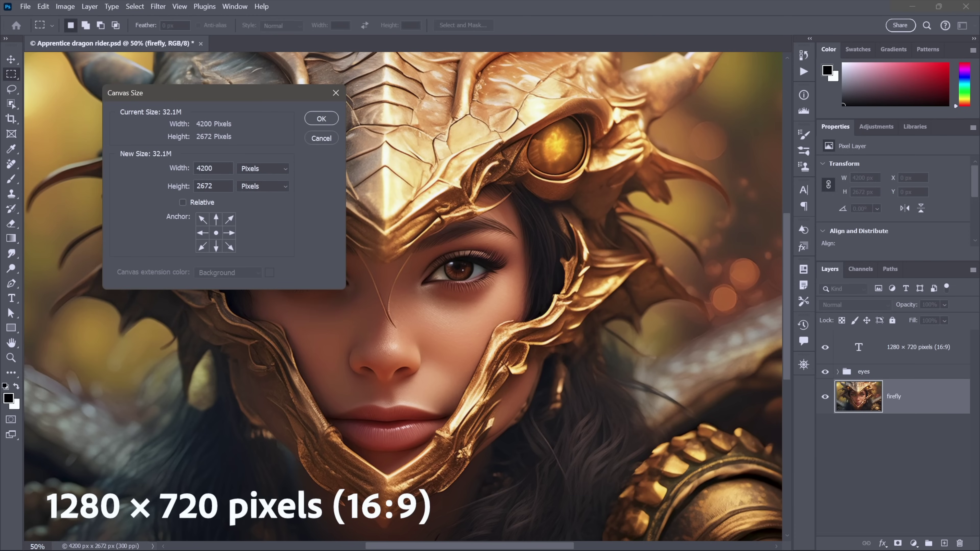
text(1280)
key(Tab)
click(315, 117)
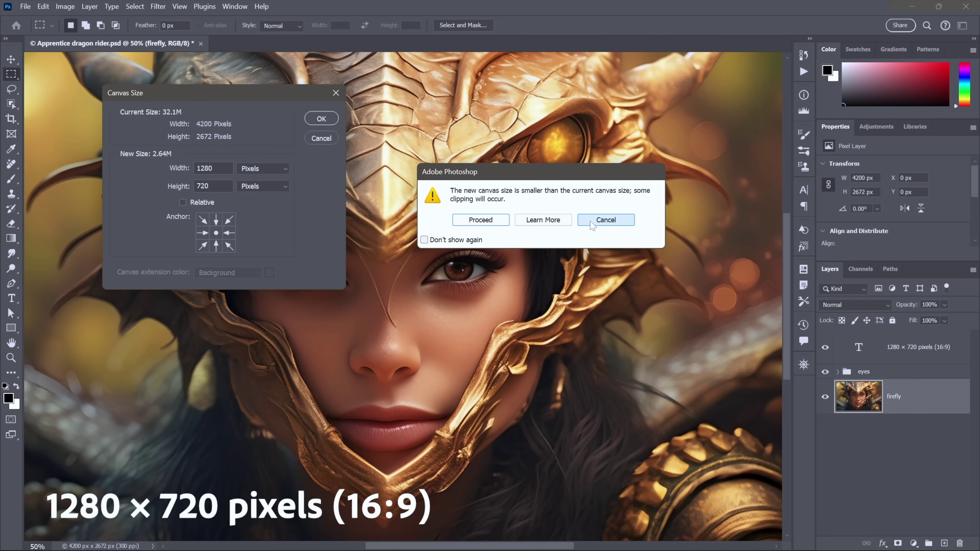
click(593, 224)
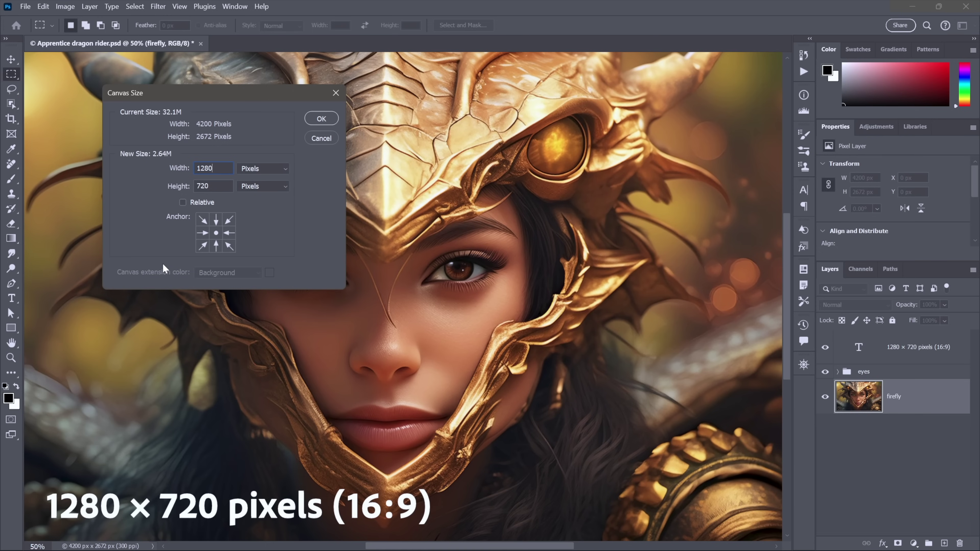
Double the entered canvas size to 2560 × 1440 pixels, apply it with clipping, and fit the image on screen
text(*)
text(2)
key(Tab)
text(720*2)
key(Tab)
click(322, 118)
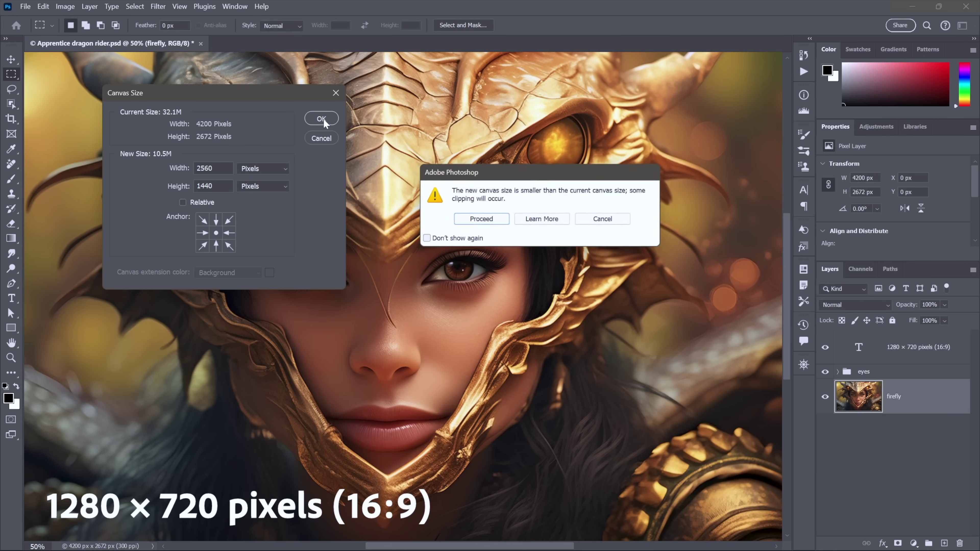
click(501, 222)
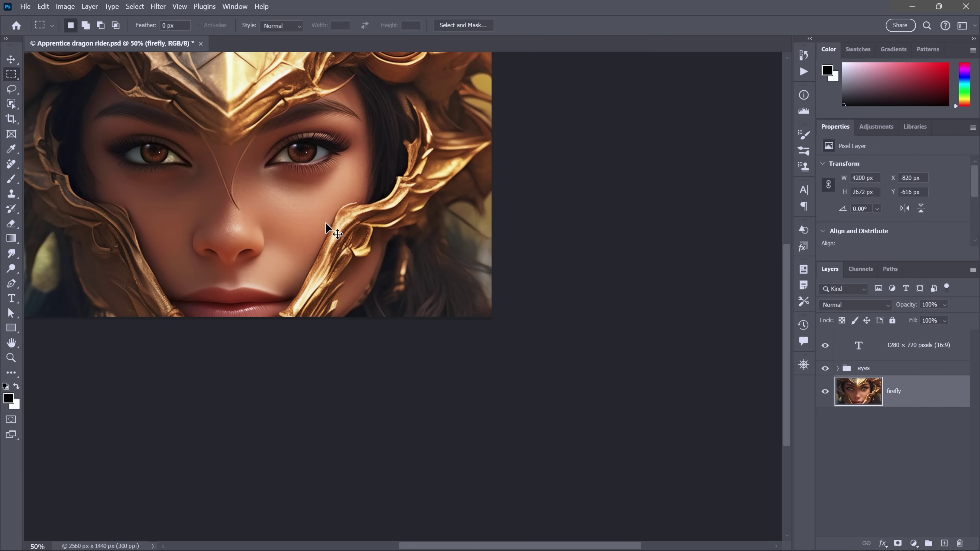
key(ctrl+0)
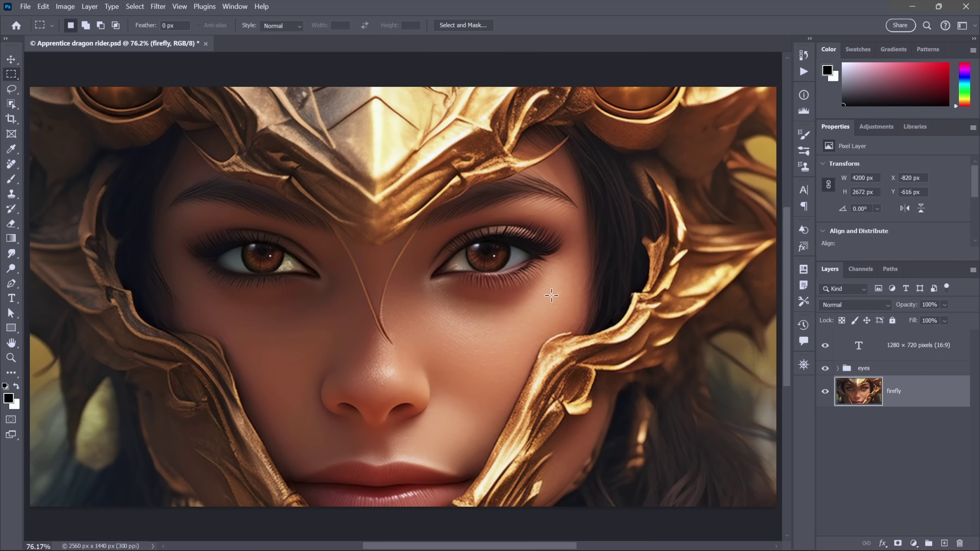
Move the "1280 × 720 pixels (16:9)" text layer back onto the canvas, then delete it
click(881, 351)
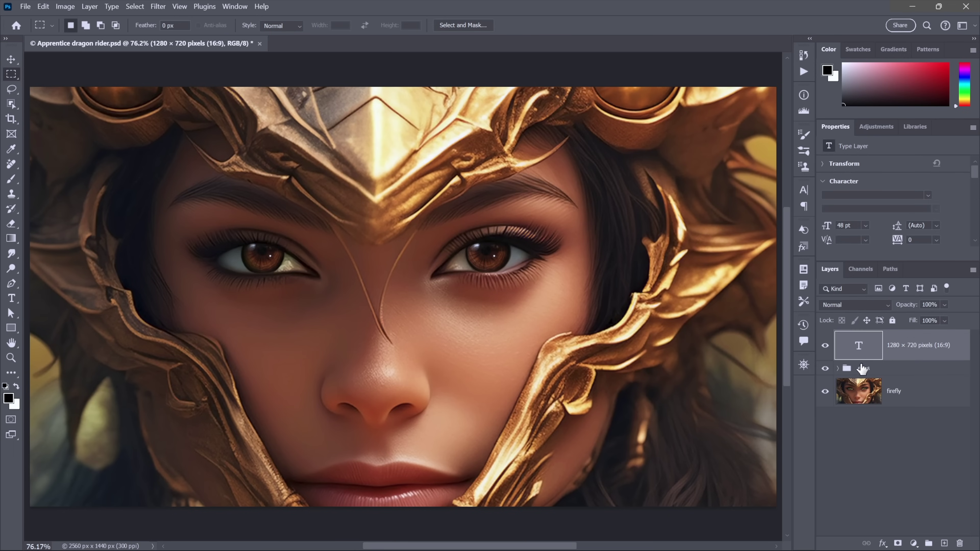
key(v)
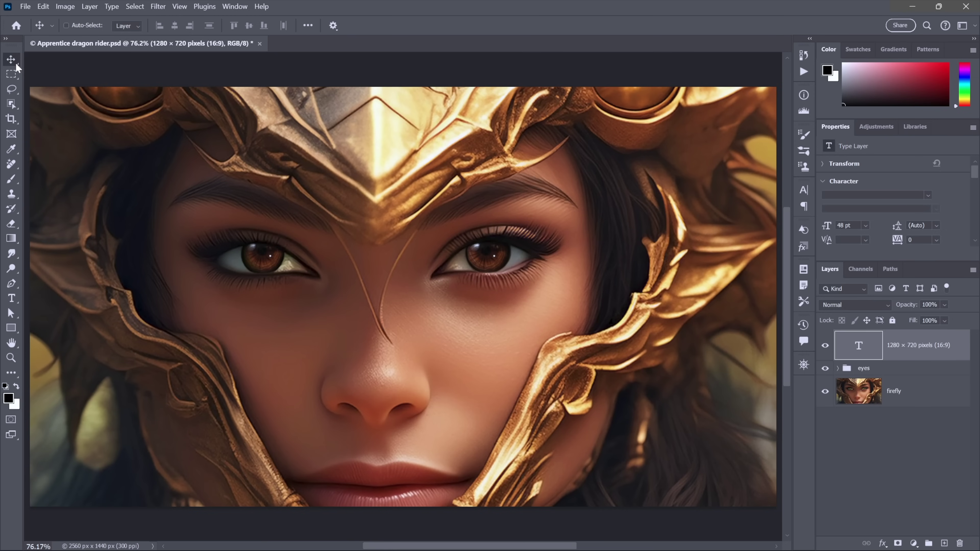
ctrl+click(88, 402)
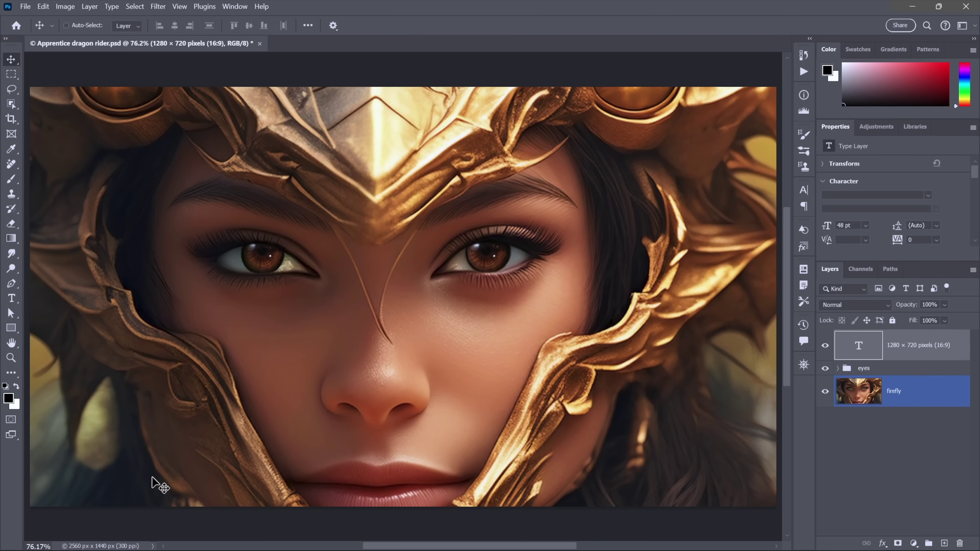
drag(152, 479, 359, 259)
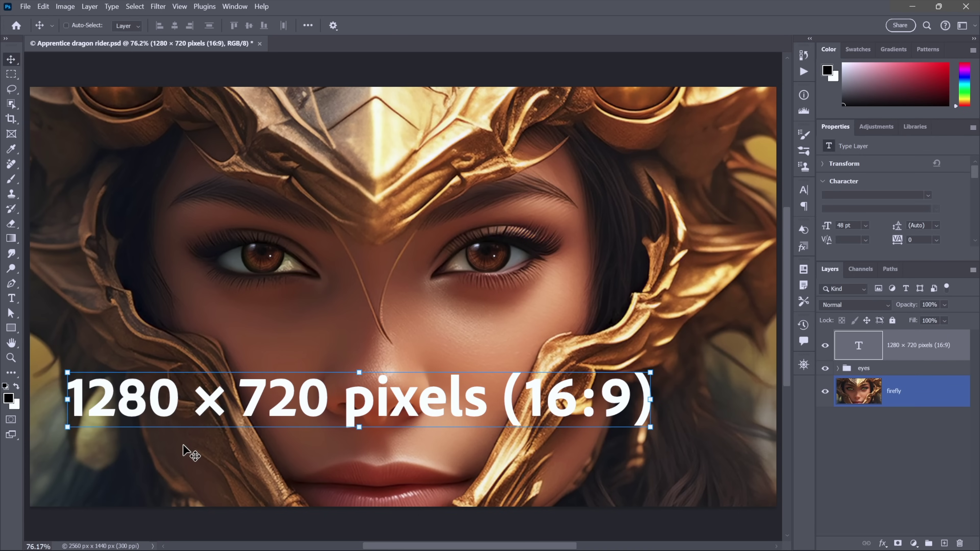
ctrl+click(417, 404)
key(Delete)
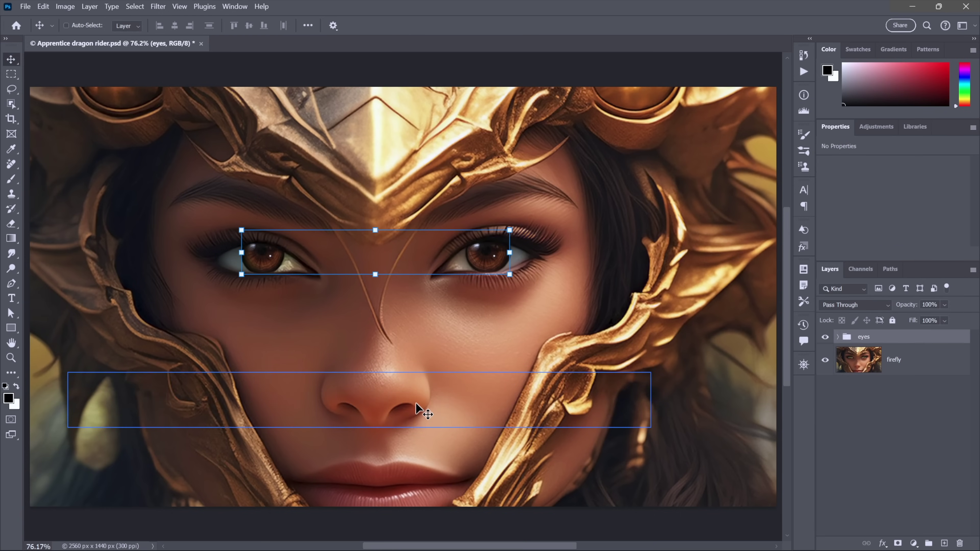
Turn off the transform controls for the Move tool and switch back to the Rectangular Marquee tool
ctrl+click(417, 404)
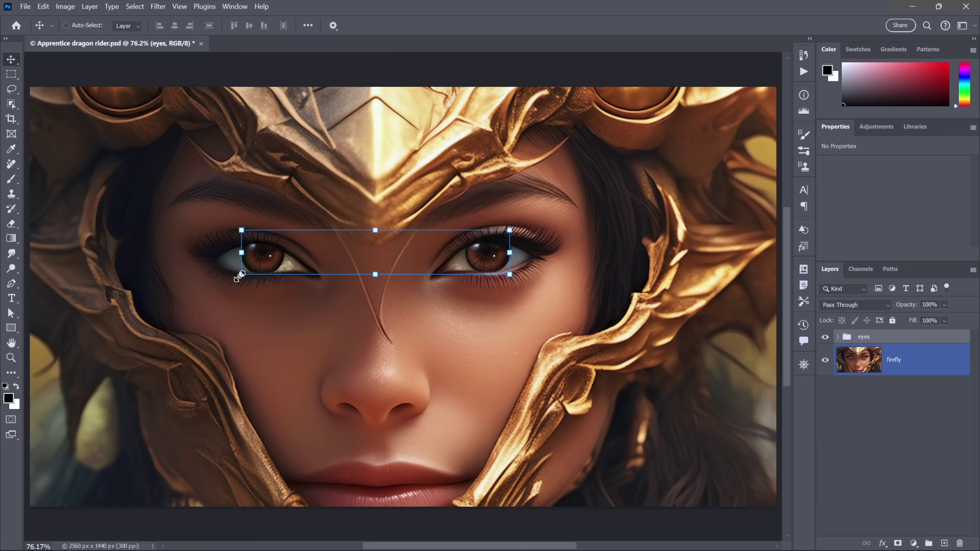
click(334, 26)
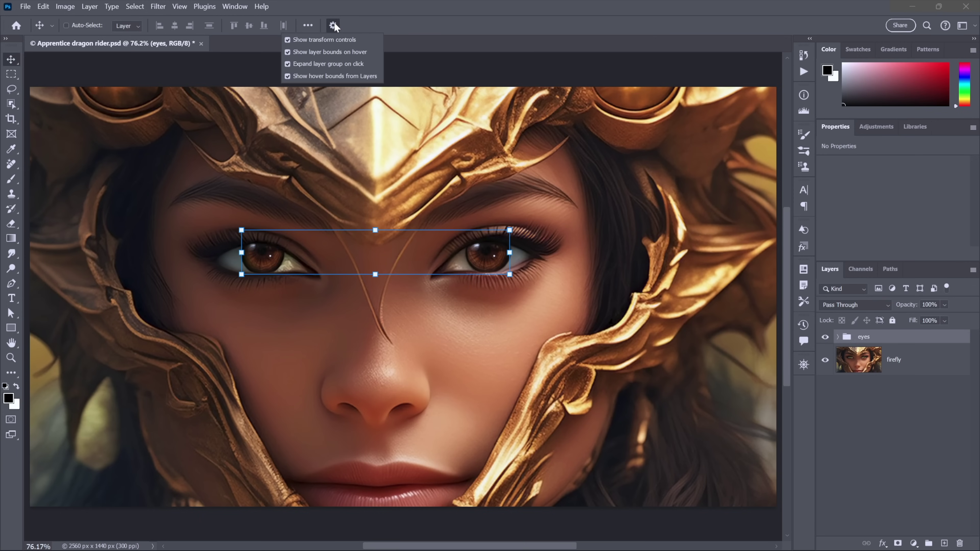
click(339, 38)
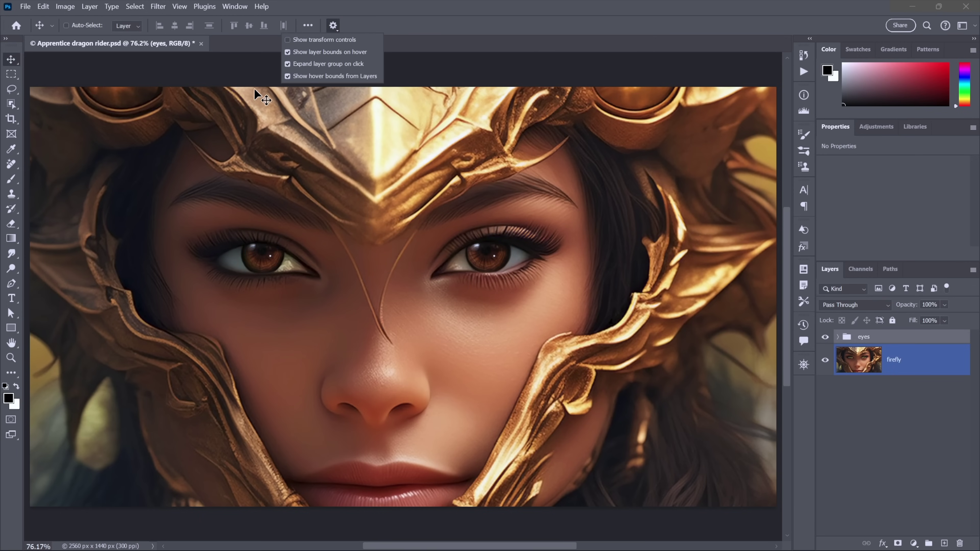
click(247, 78)
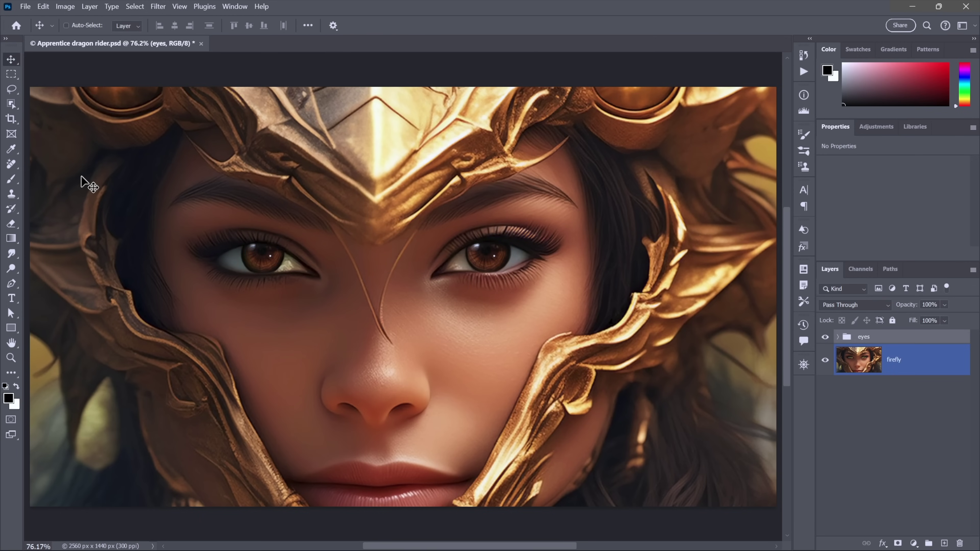
key(m)
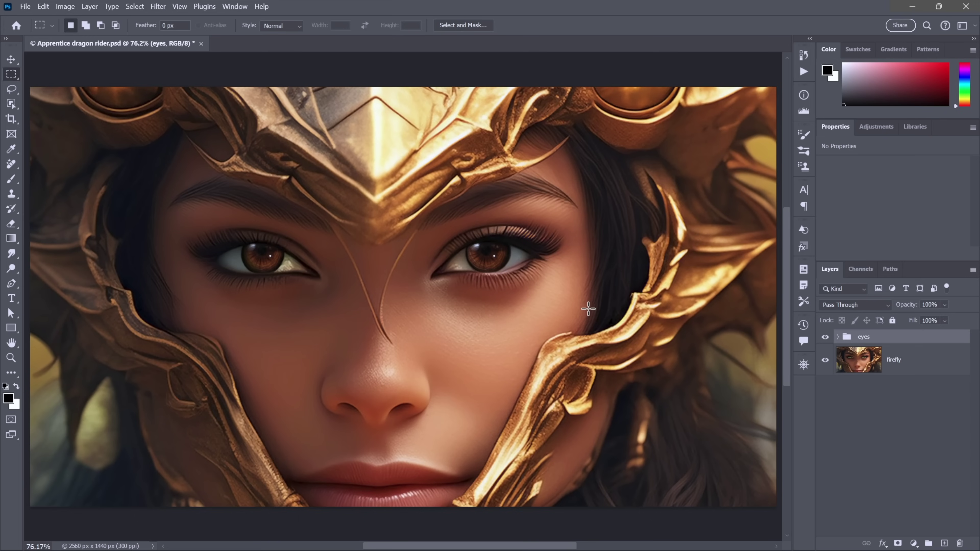
Convert the "eyes" group and the "firefly" layer together into one Smart Object
shift+click(911, 372)
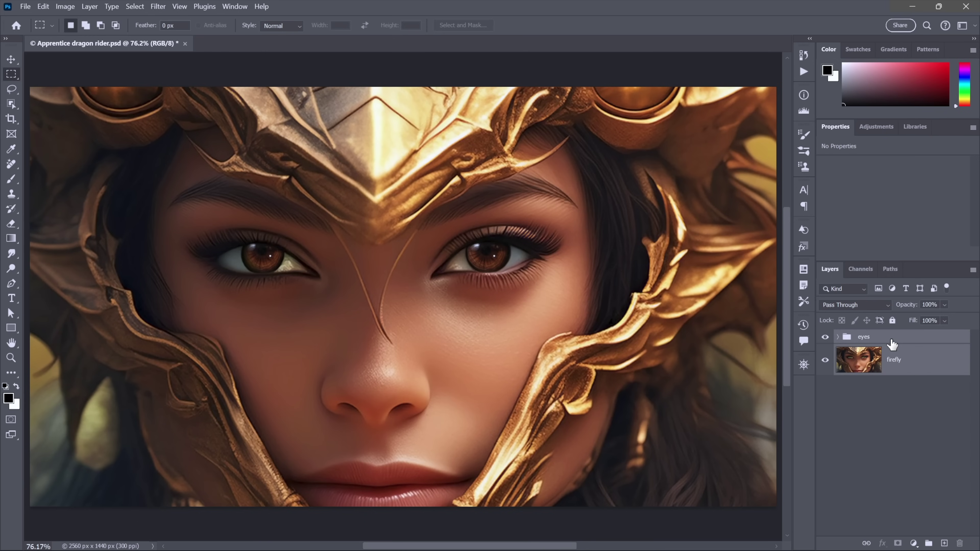
right_click(548, 300)
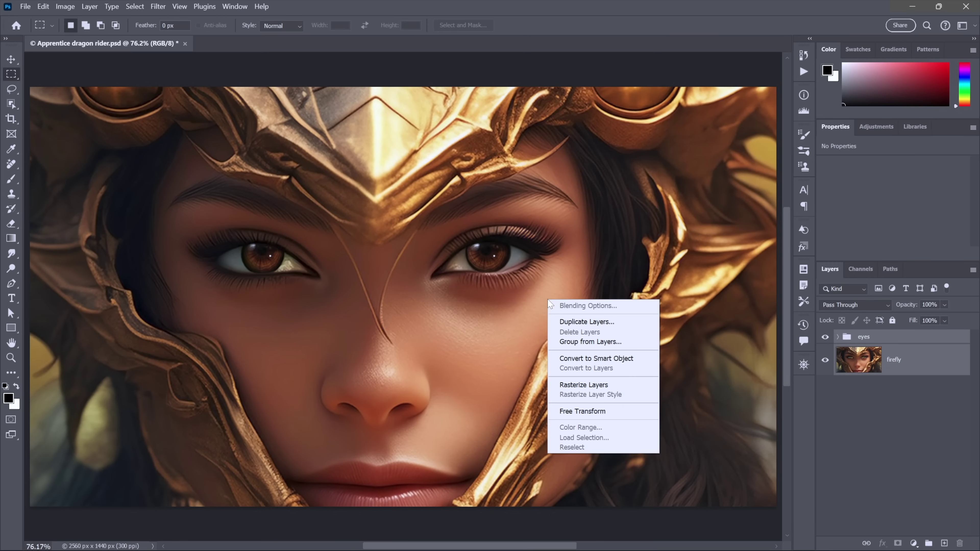
click(641, 359)
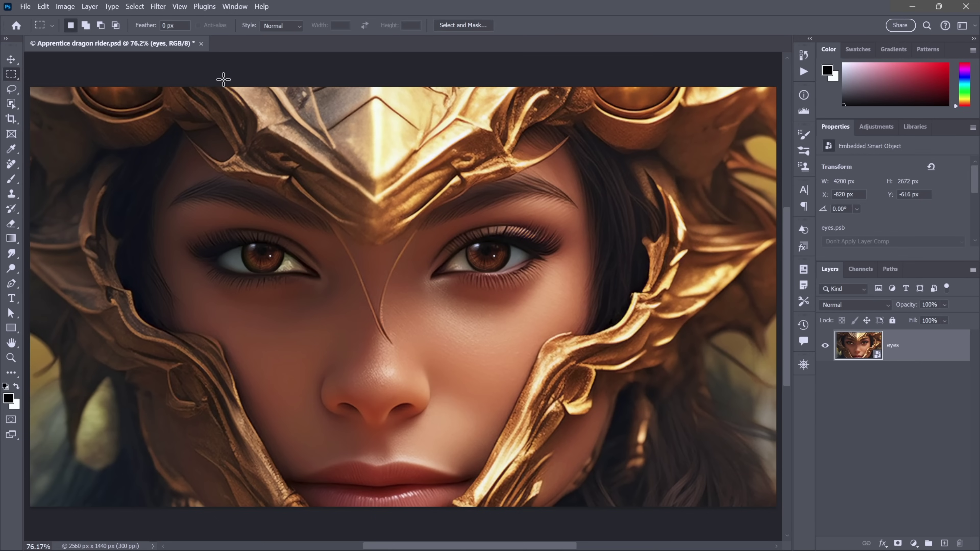
Scale the "eyes" Smart Object proportionally to about 67.74% with Free Transform, keeping the whole canvas covered
key(ctrl+minus)
key(ctrl+minus)
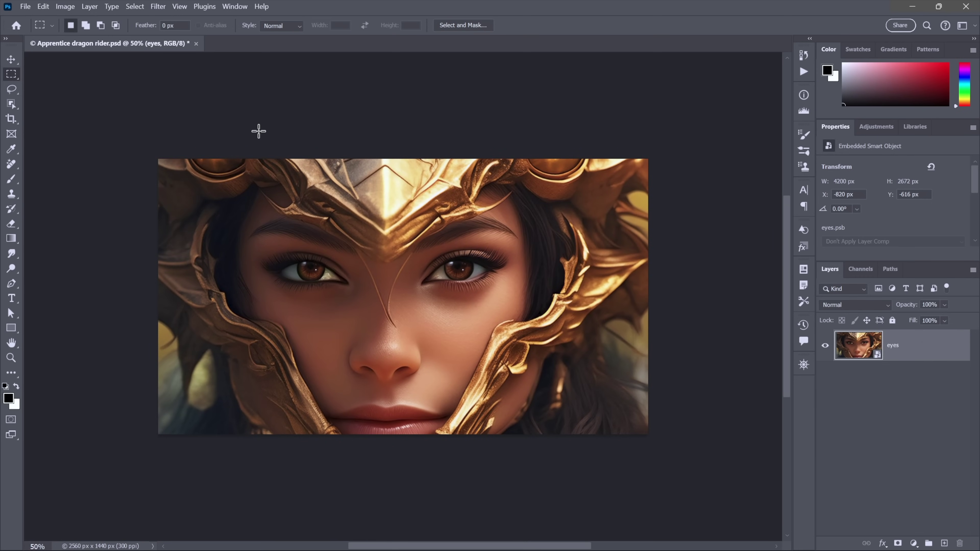
click(42, 7)
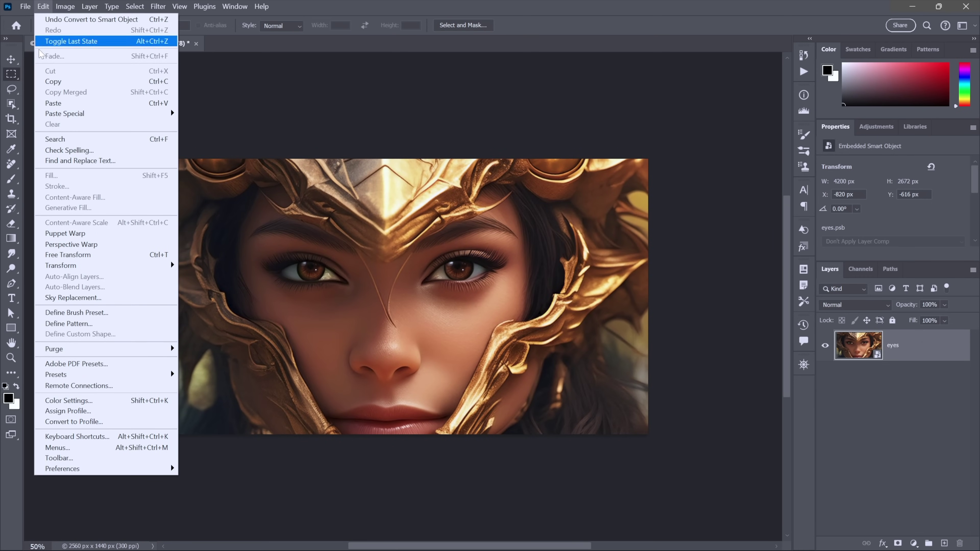
click(130, 257)
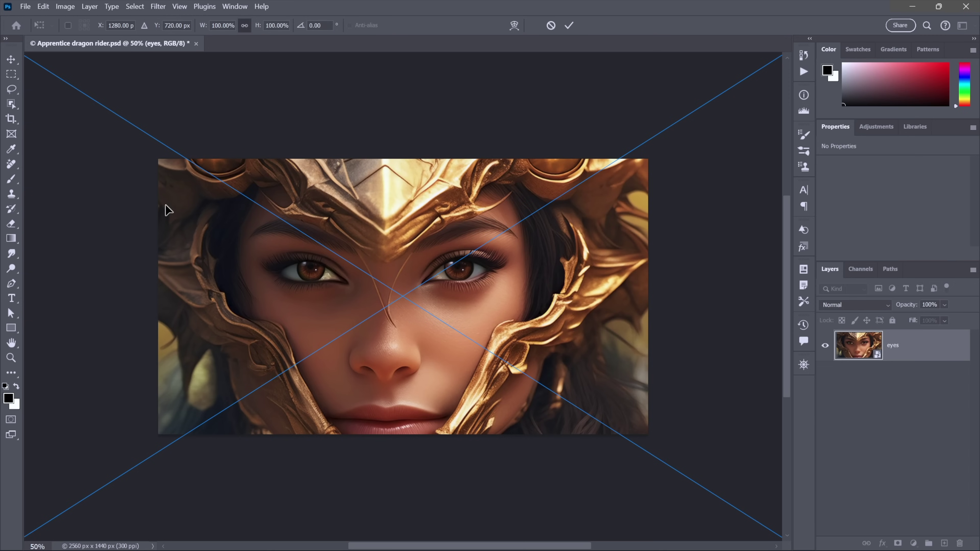
key(ctrl+minus)
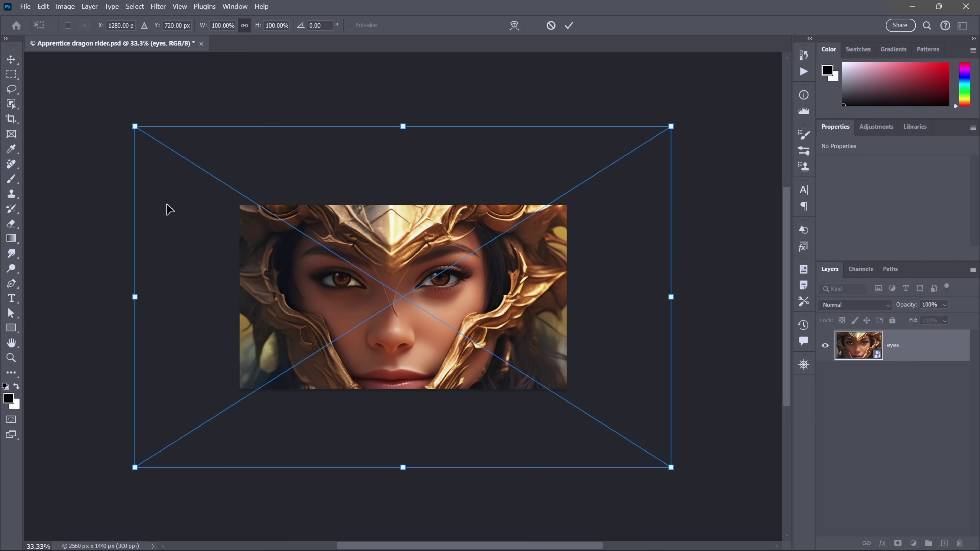
drag(135, 298, 233, 290)
drag(674, 297, 598, 284)
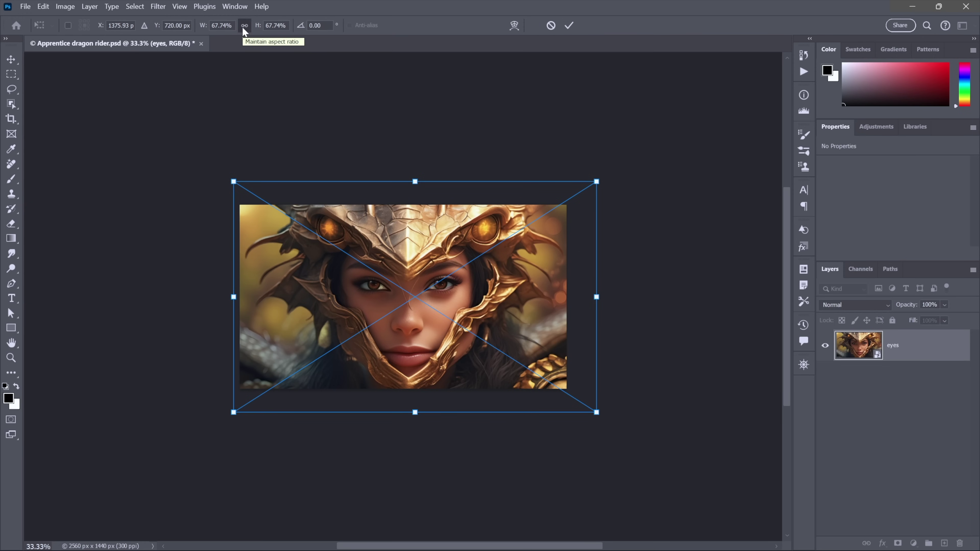
key(Return)
key(m)
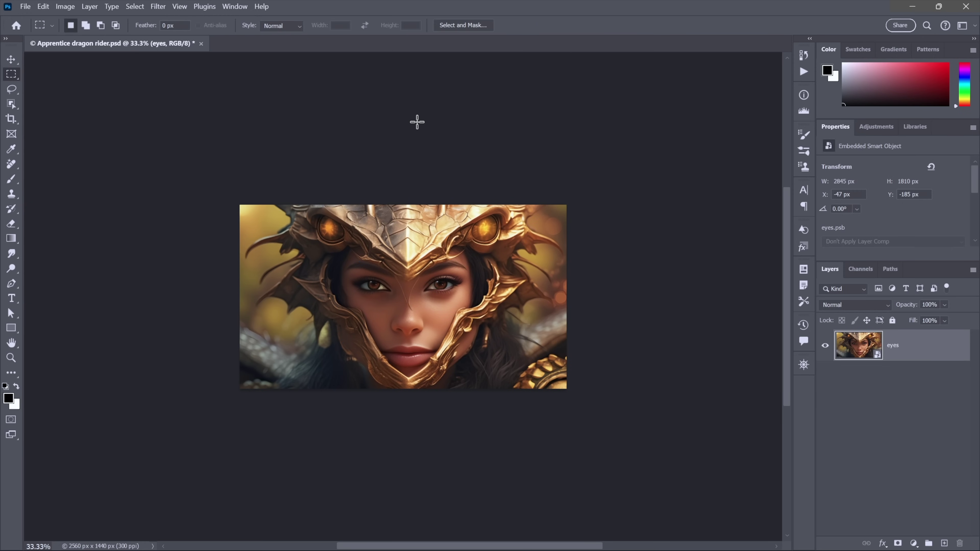
Add a cyan vertical guide at 50% of the canvas width
key(ctrl+plus)
key(ctrl+plus)
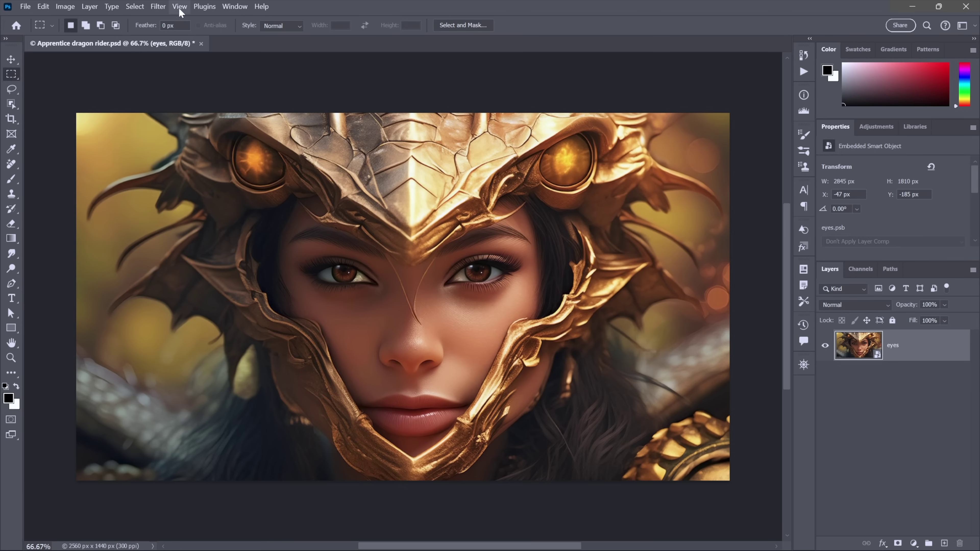
click(180, 8)
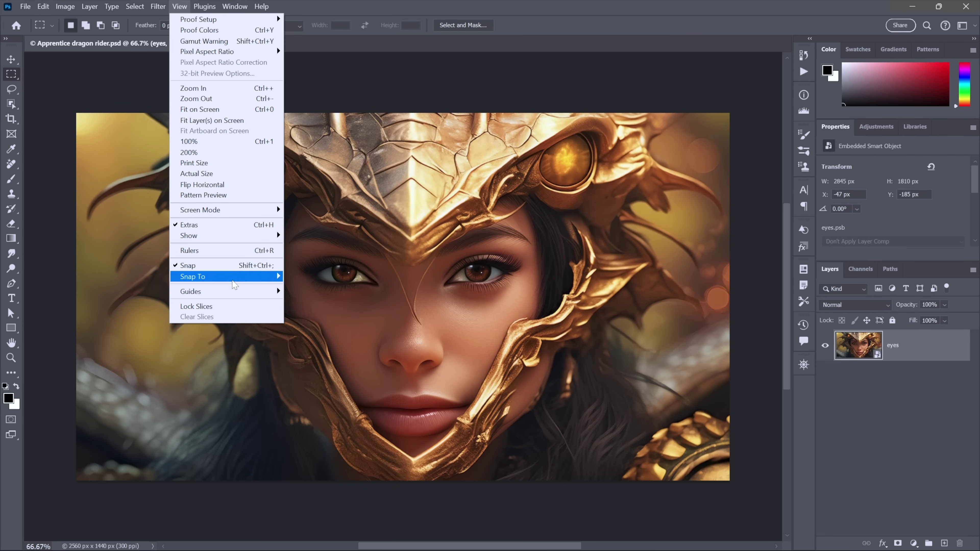
mouse_move(240, 291)
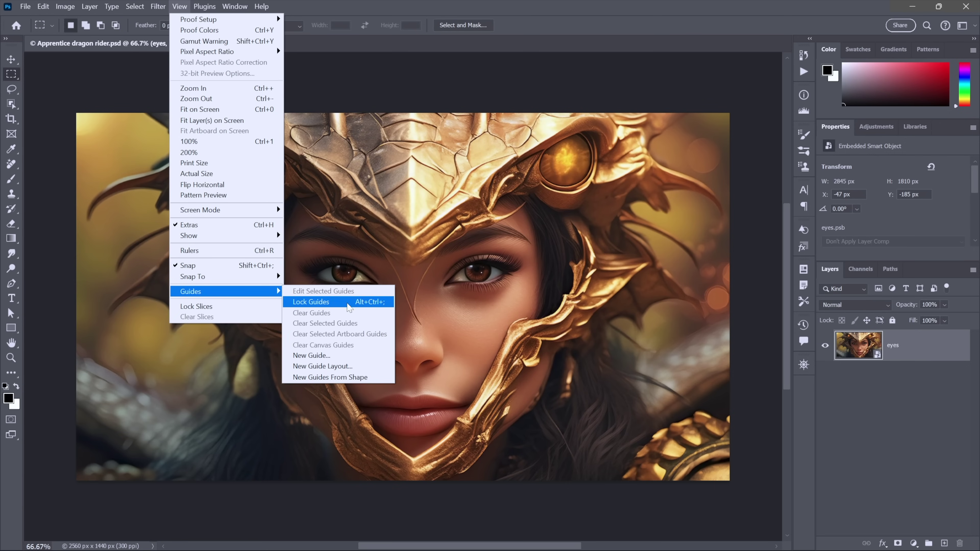
click(349, 355)
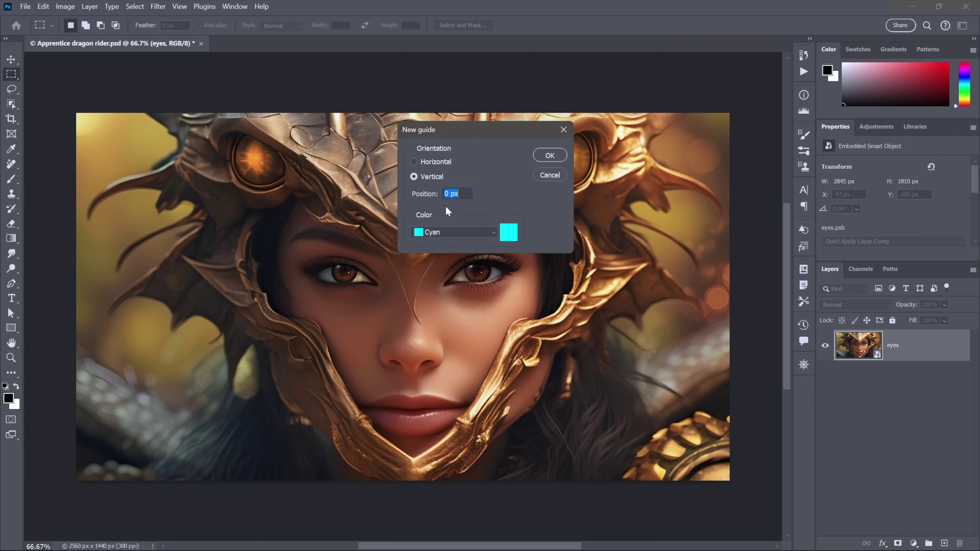
text(50%)
click(543, 155)
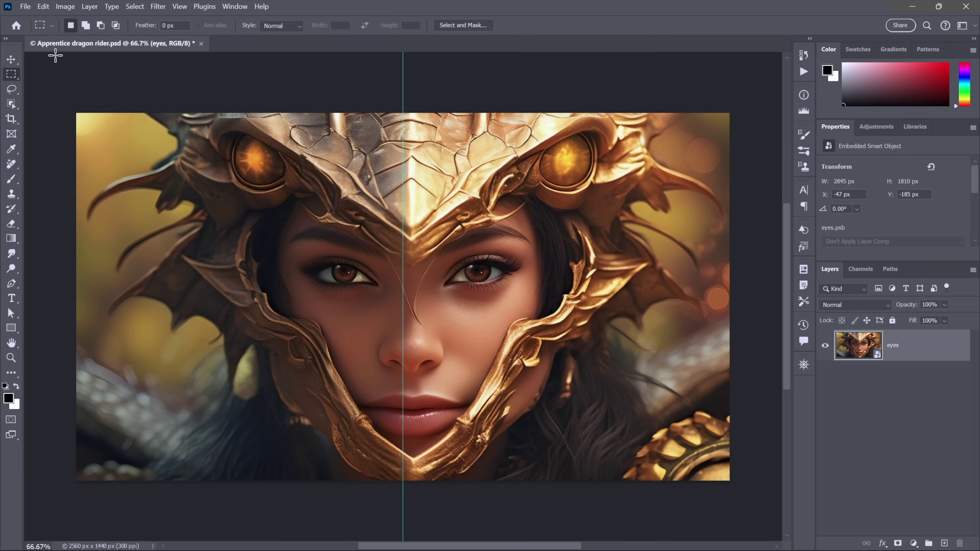
Shift the "eyes" Smart Object horizontally with Free Transform so the helmet's central ridge lines up with the vertical guide
click(48, 7)
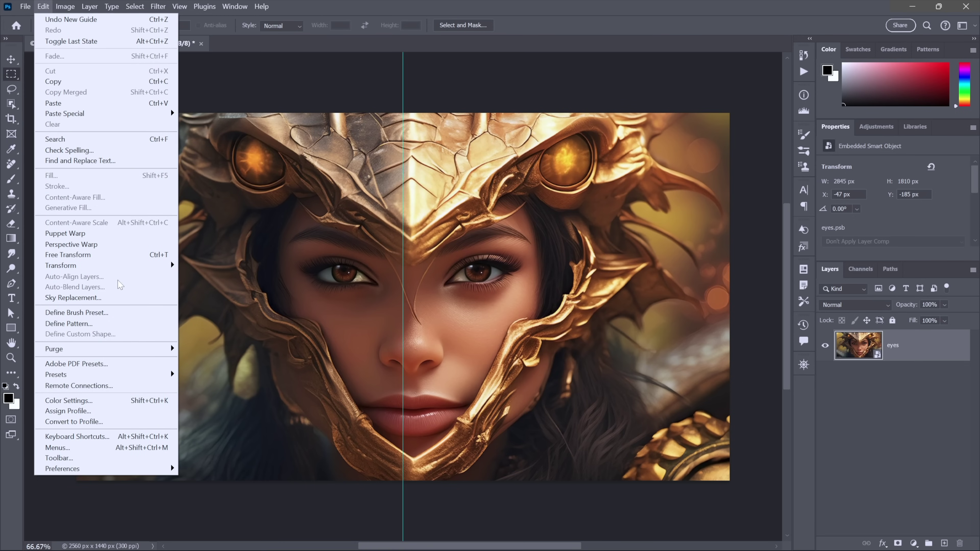
click(124, 258)
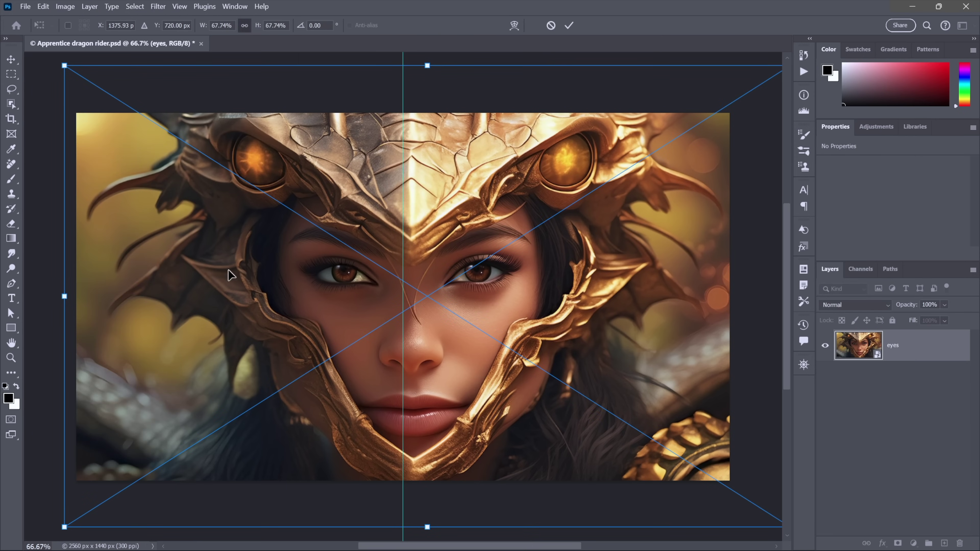
drag(435, 321, 424, 321)
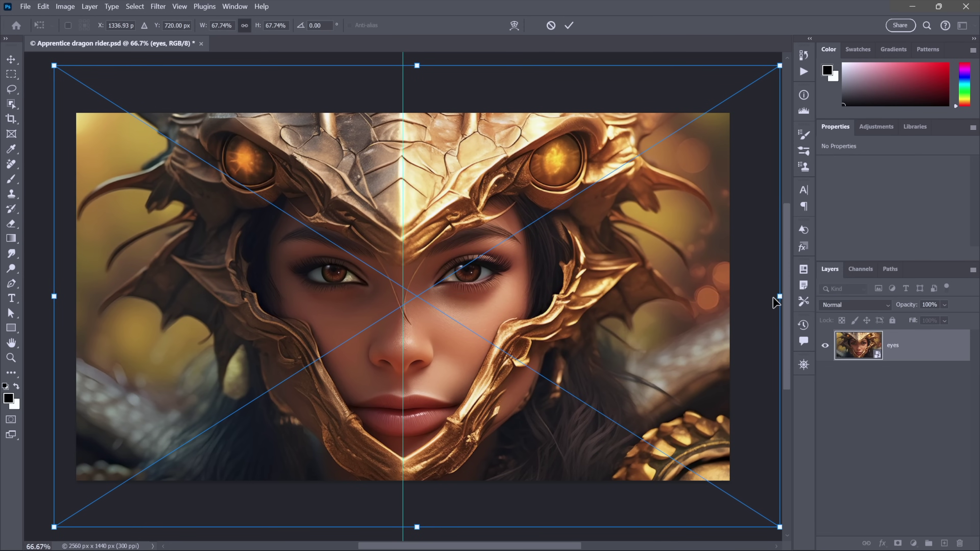
Scale the "eyes" Smart Object proportionally about its centre to 64%, keeping the whole canvas covered, and apply the transform
drag(777, 297, 745, 326)
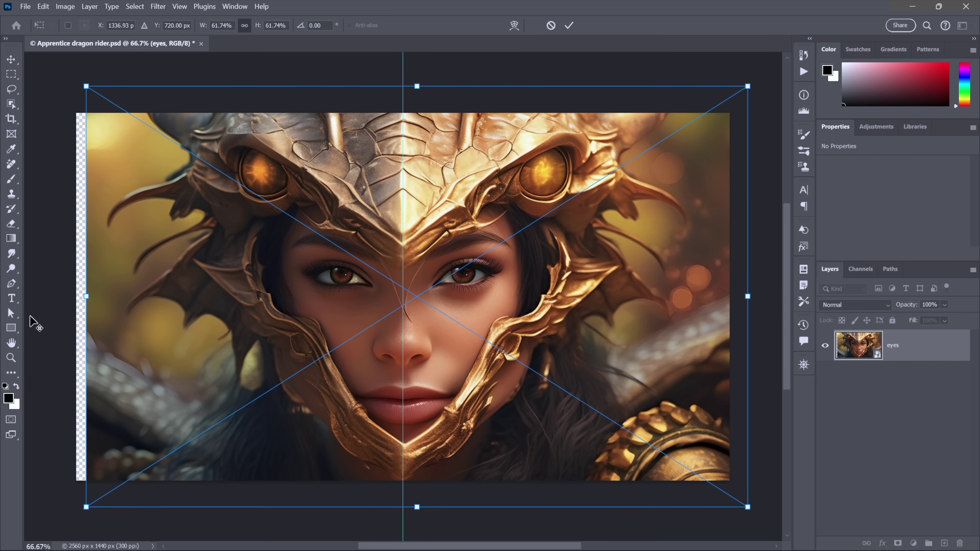
drag(86, 297, 70, 297)
drag(219, 310, 231, 311)
drag(79, 296, 74, 296)
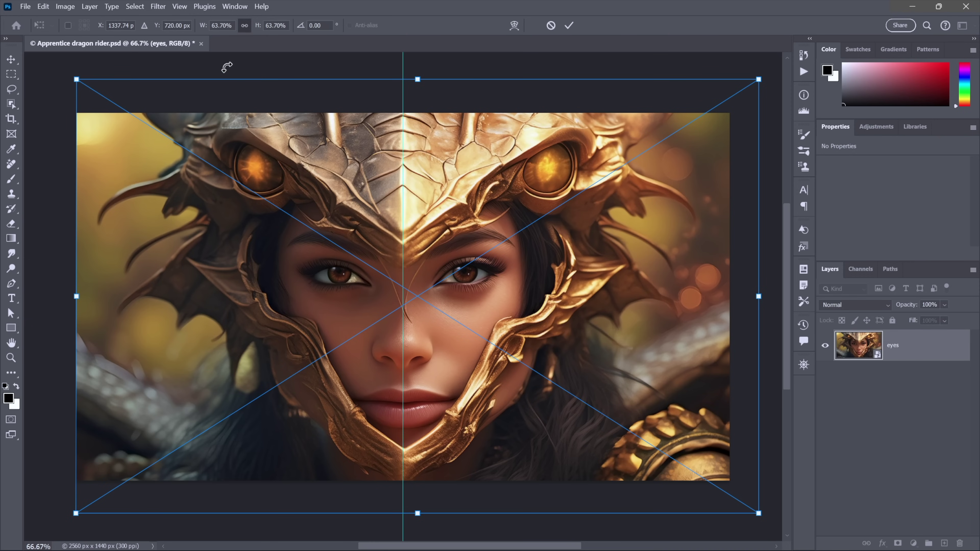
drag(215, 25, 233, 26)
text(4)
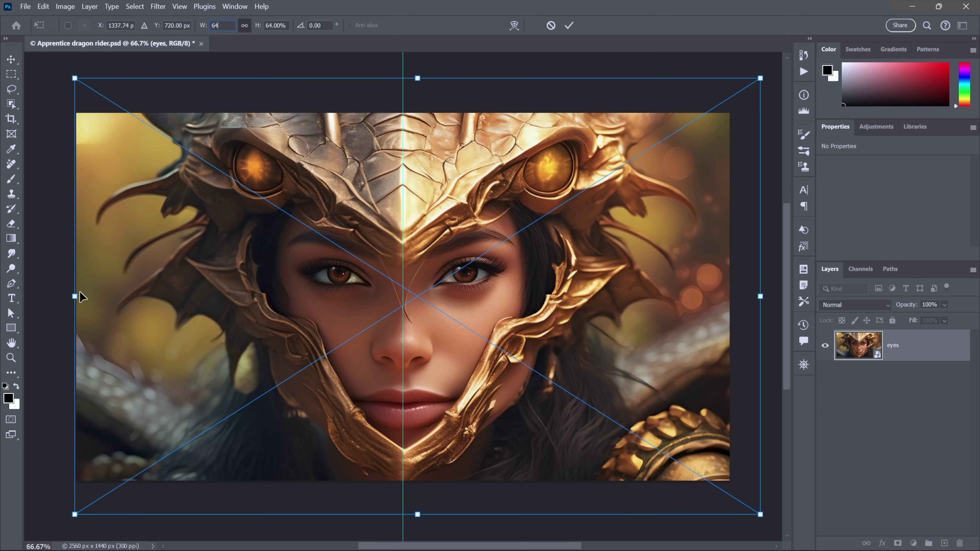
key(Return)
key(Return)
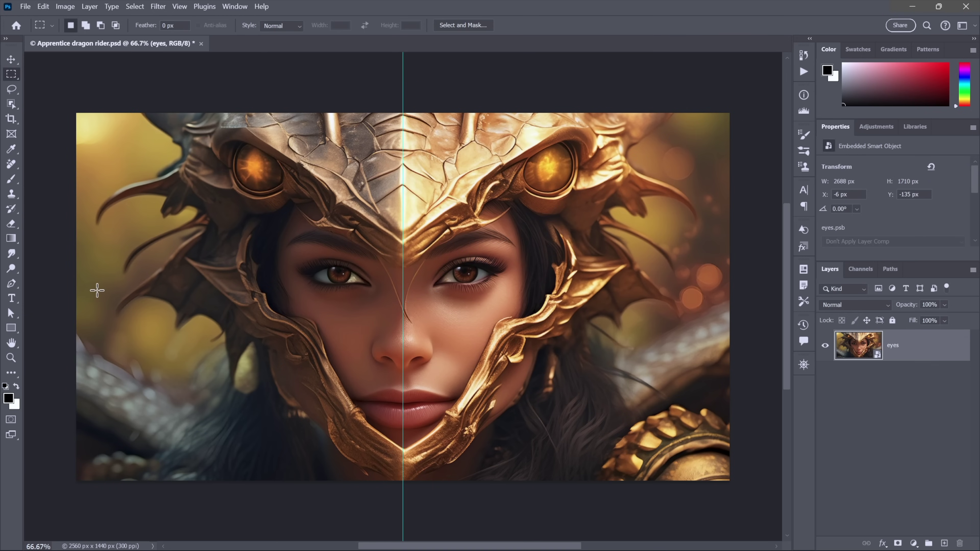
key(ctrl+plus)
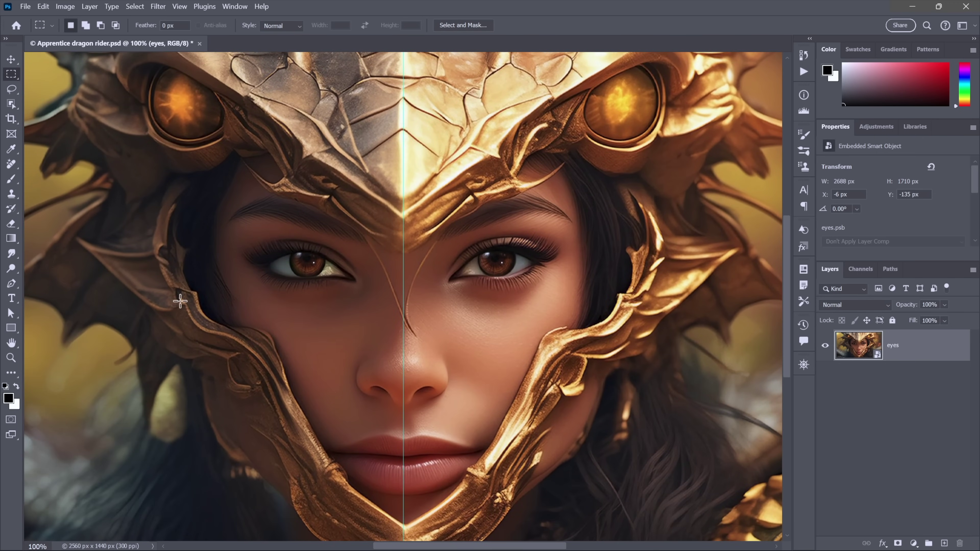
click(25, 6)
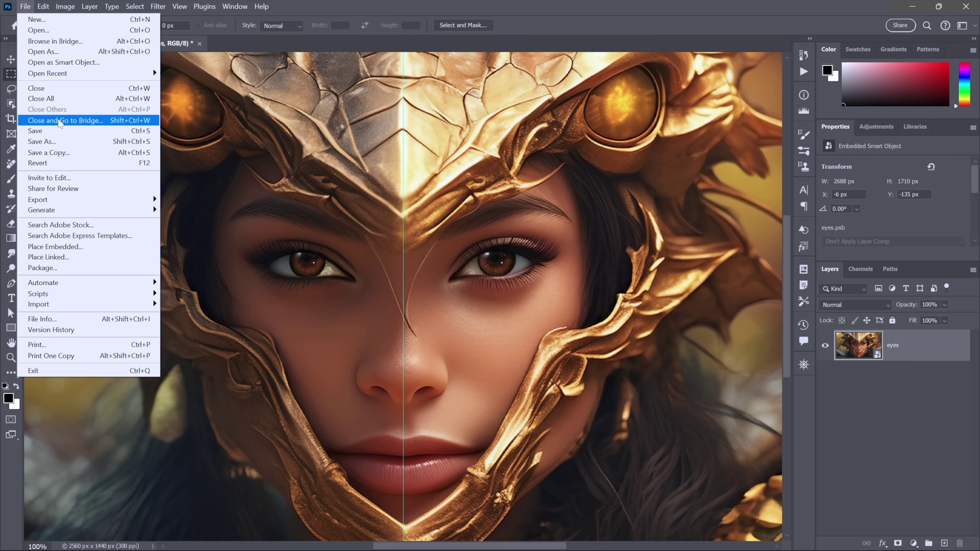
click(86, 141)
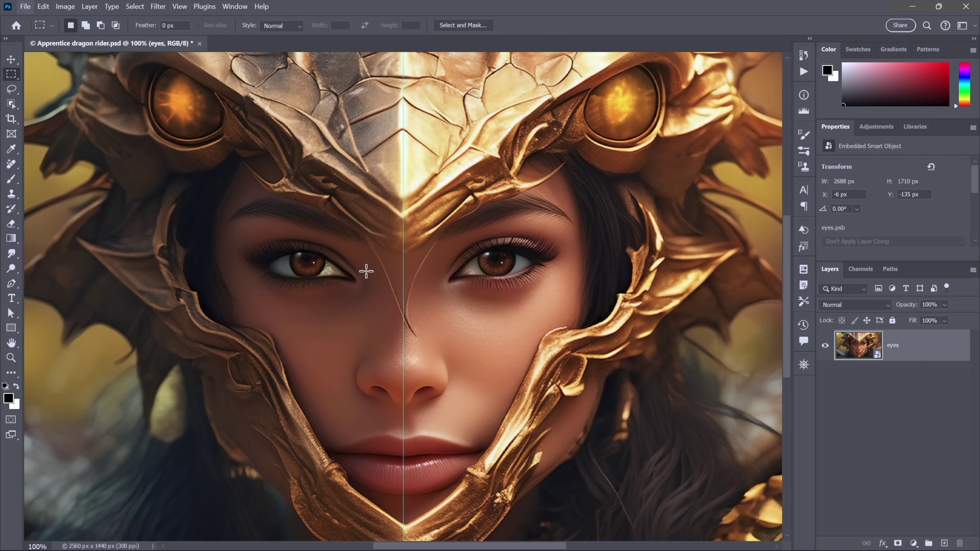
Start an Export As of the document and set the exported image's scale to 50%
click(26, 6)
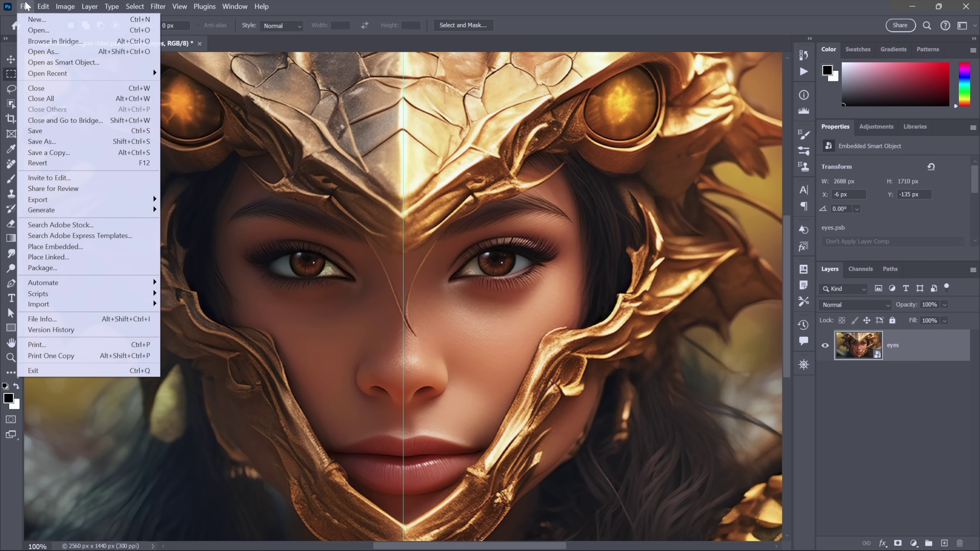
mouse_move(93, 205)
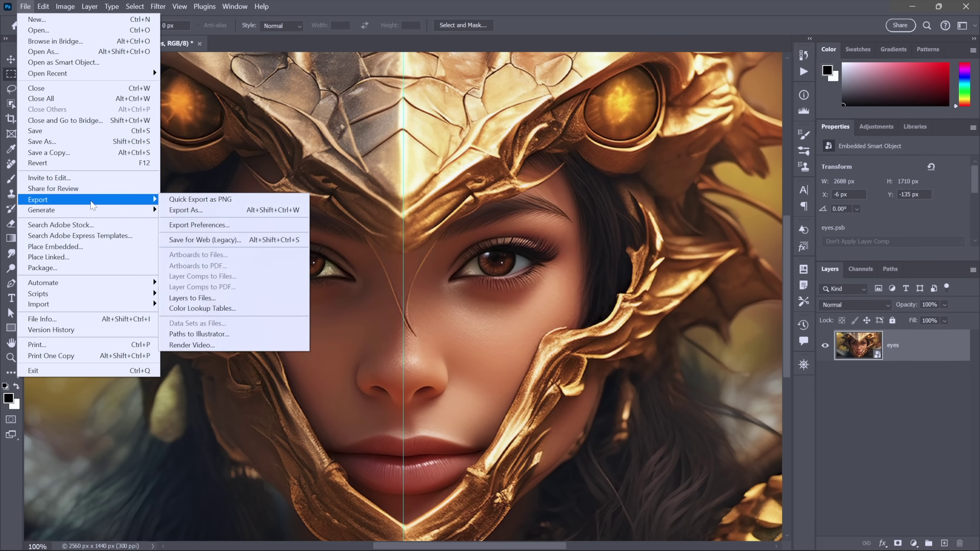
click(228, 212)
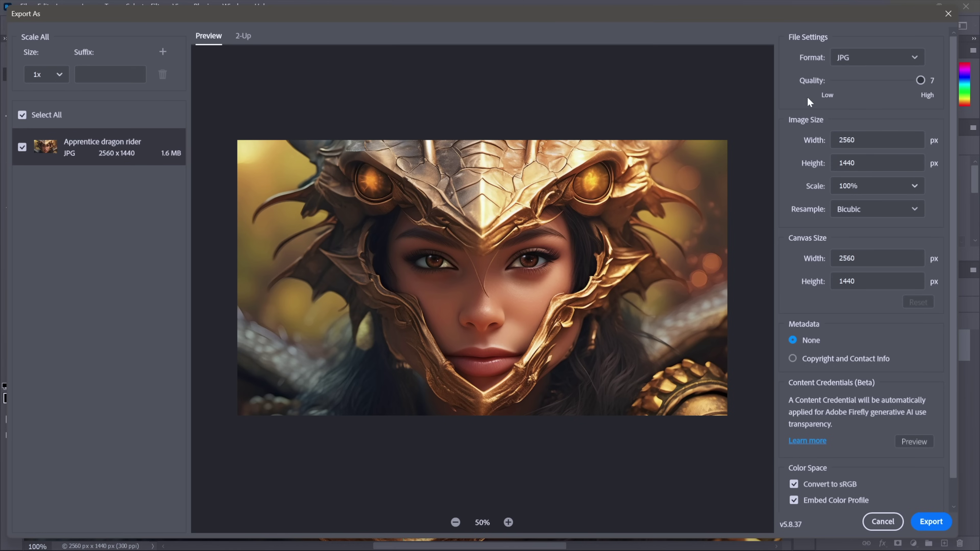
click(915, 187)
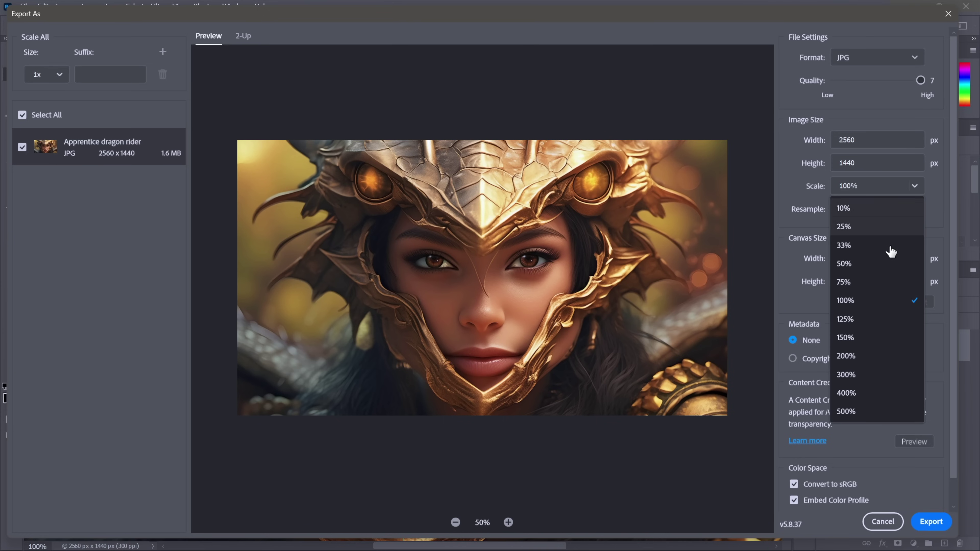
click(891, 267)
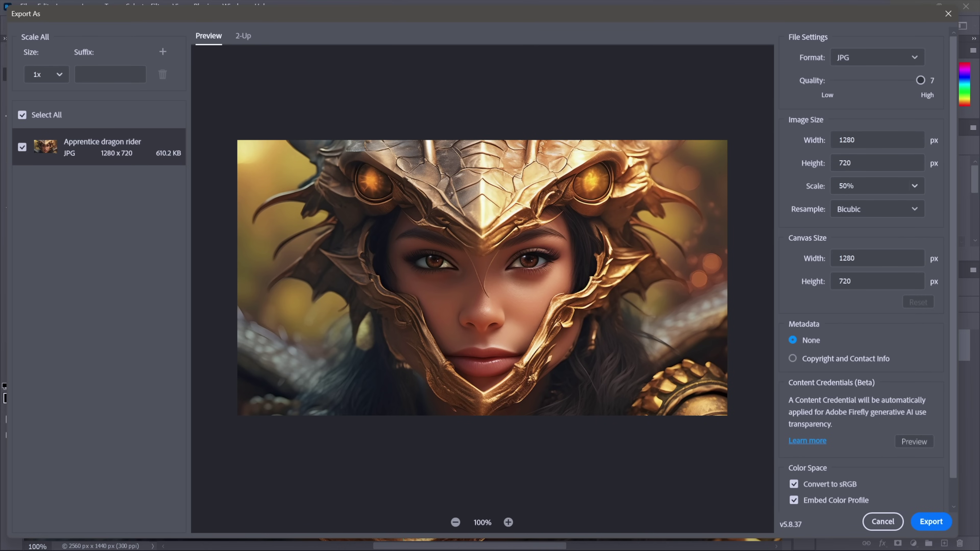
Keep Bicubic resampling and set the export metadata to Copyright and Contact Info
click(875, 209)
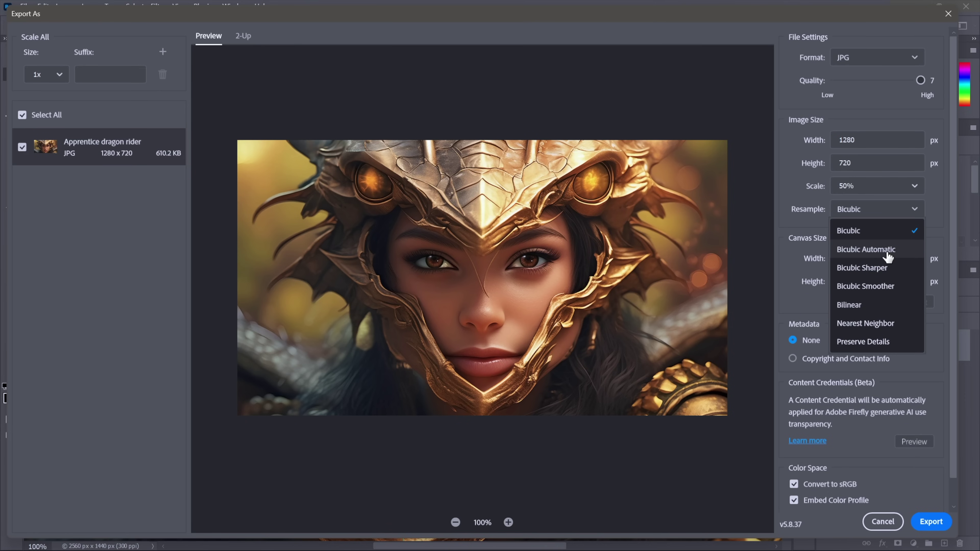
click(790, 215)
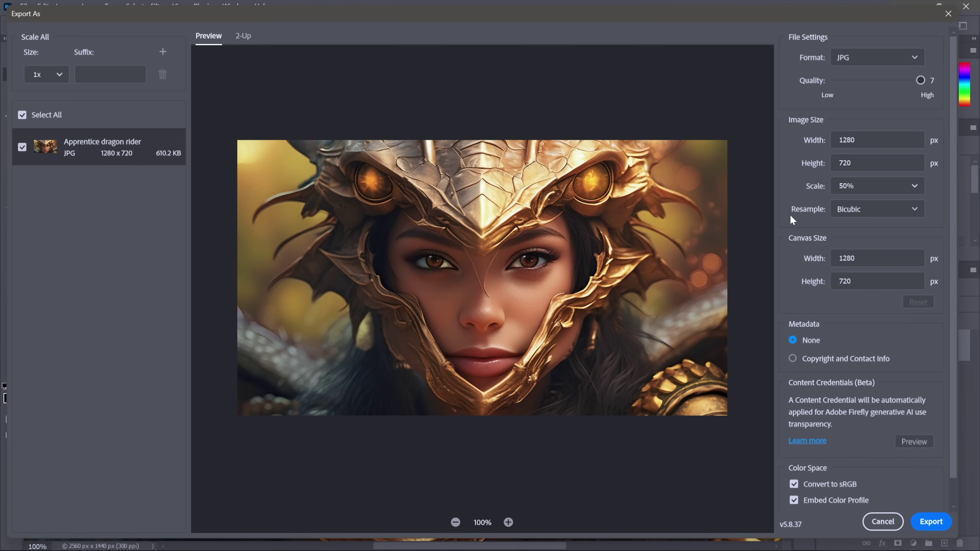
click(818, 360)
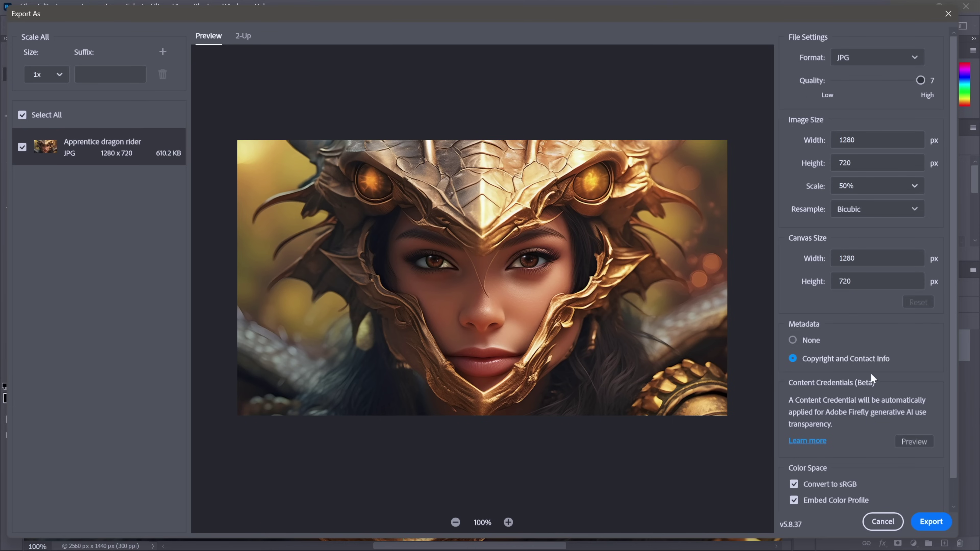